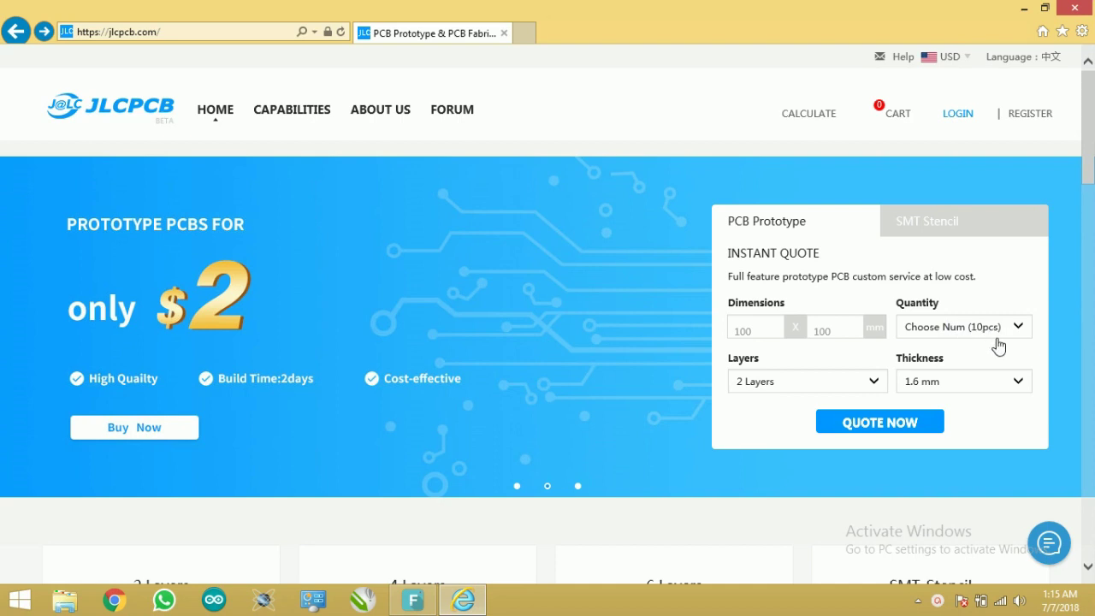
pyautogui.scroll(-2, 444, 377)
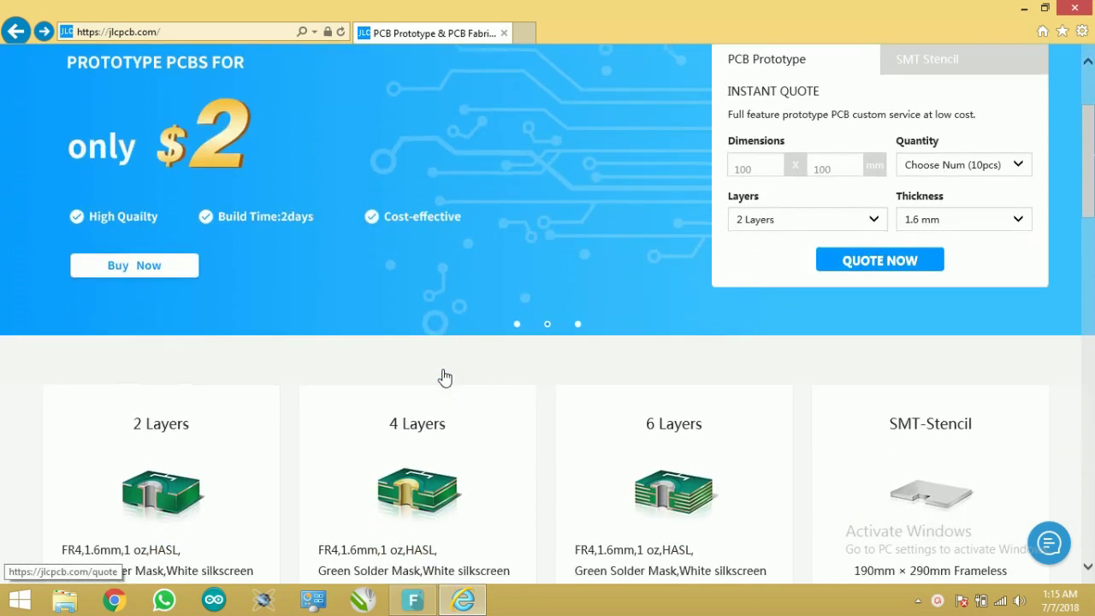
pyautogui.scroll(-2, 445, 378)
pyautogui.scroll(-2, 444, 372)
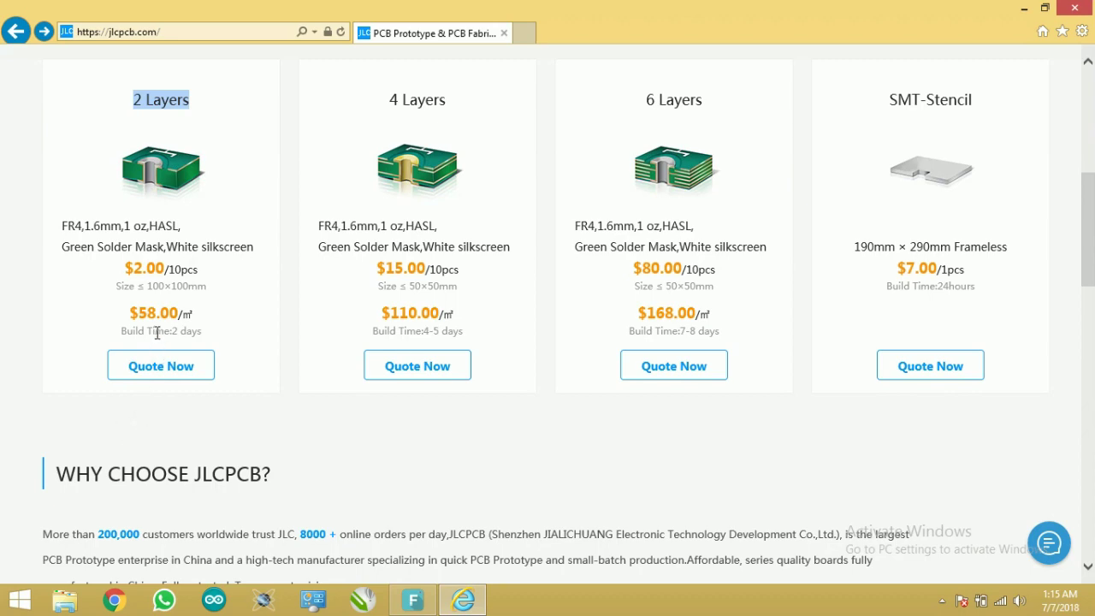
pyautogui.scroll(-2, 158, 332)
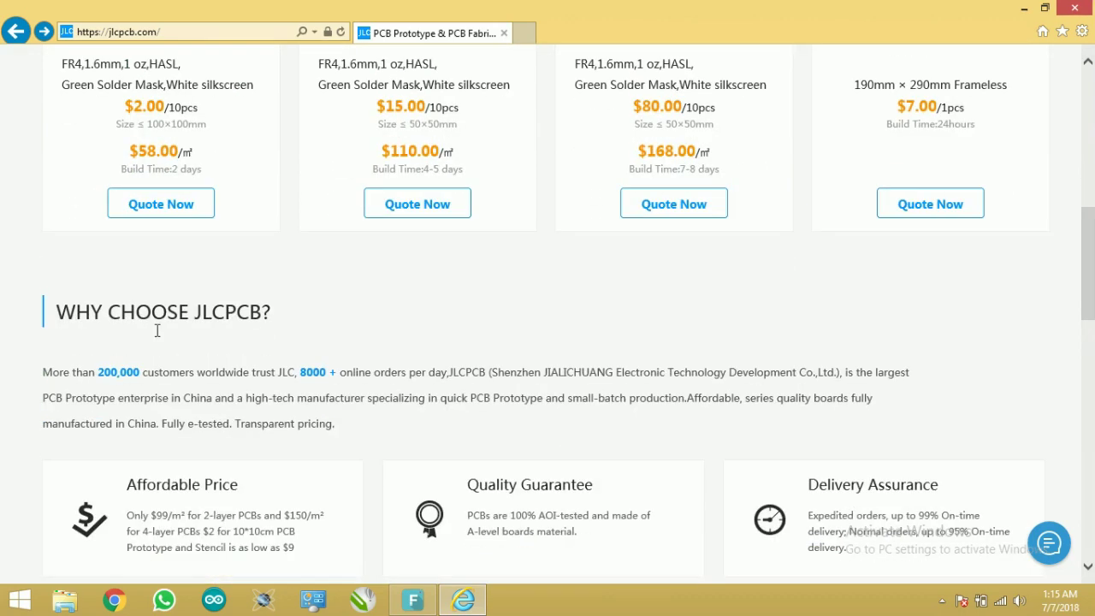
pyautogui.scroll(1, 158, 332)
pyautogui.scroll(2, 157, 332)
pyautogui.scroll(-2, 157, 332)
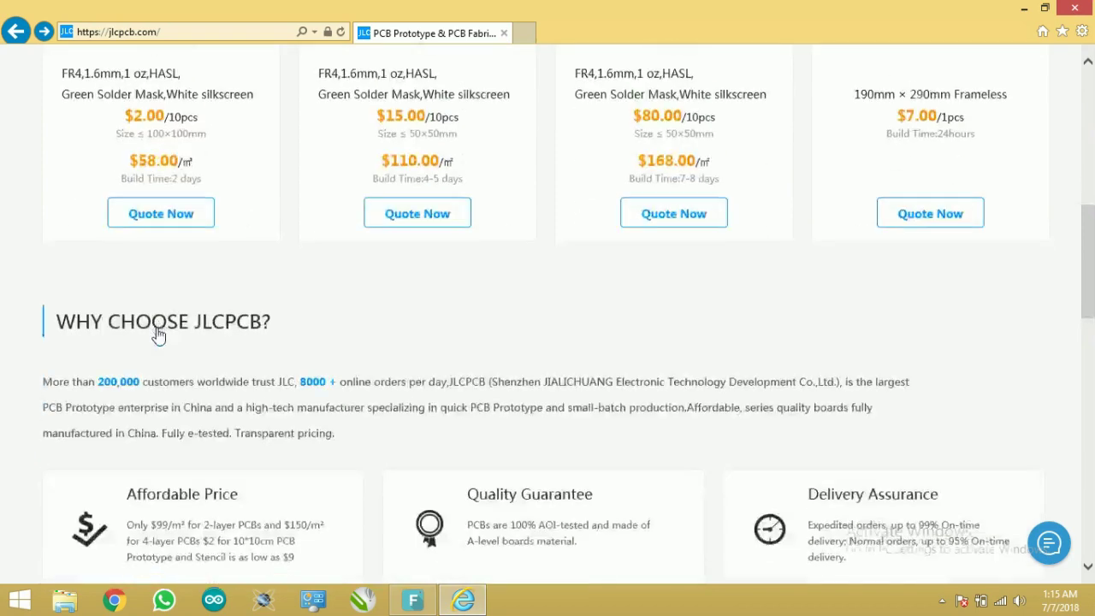
pyautogui.scroll(-3, 157, 333)
pyautogui.scroll(-4, 158, 334)
pyautogui.scroll(-1, 158, 334)
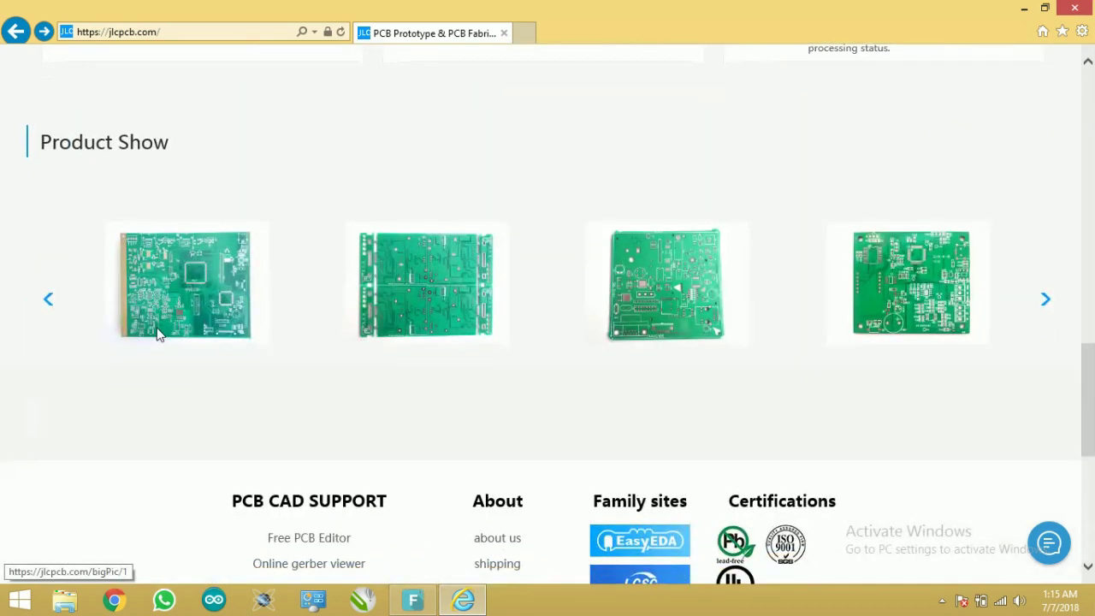
pyautogui.scroll(-2, 157, 334)
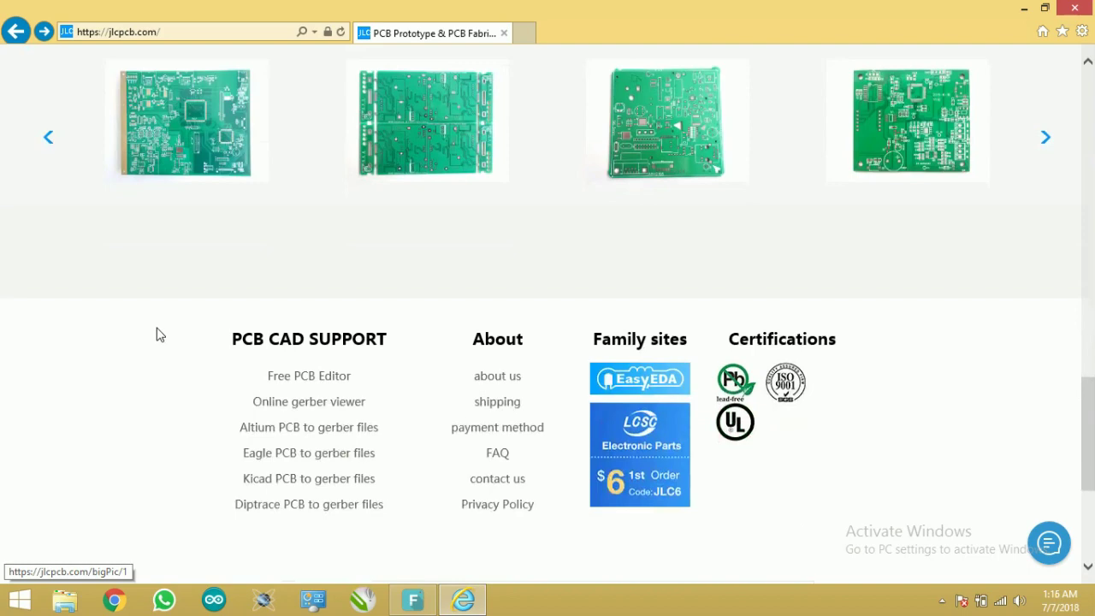
pyautogui.scroll(-1, 157, 334)
pyautogui.scroll(-3, 158, 334)
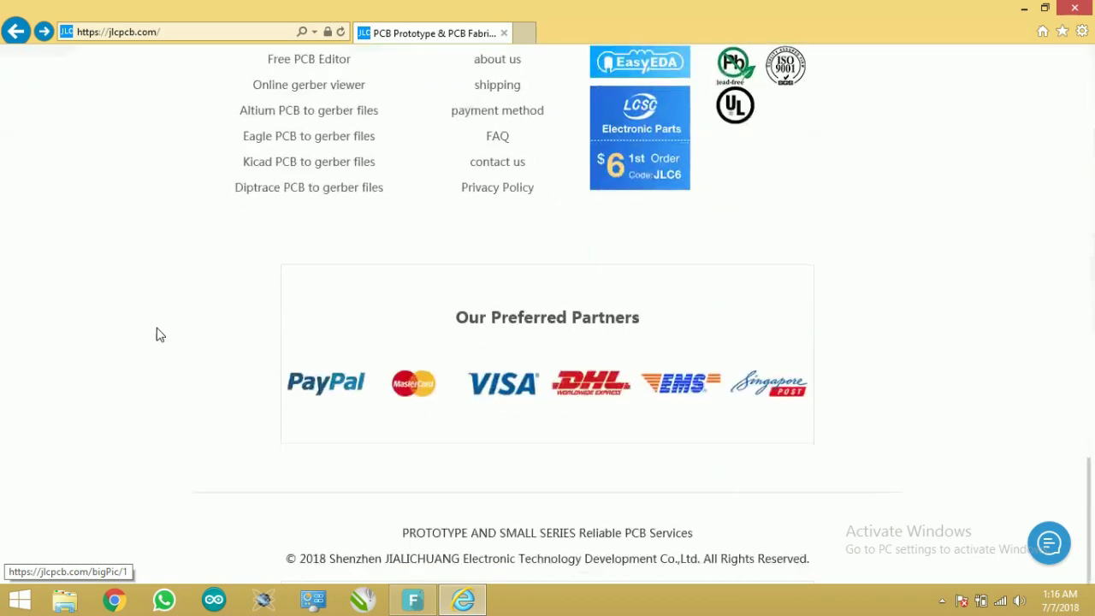
pyautogui.scroll(3, 158, 334)
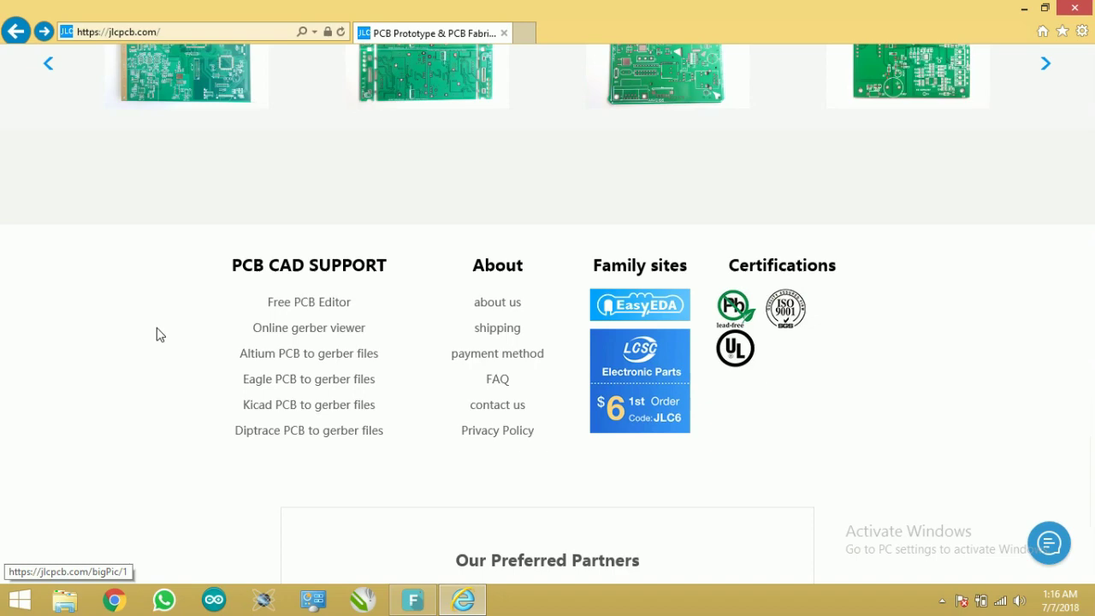
pyautogui.scroll(1, 157, 335)
pyautogui.scroll(2, 157, 334)
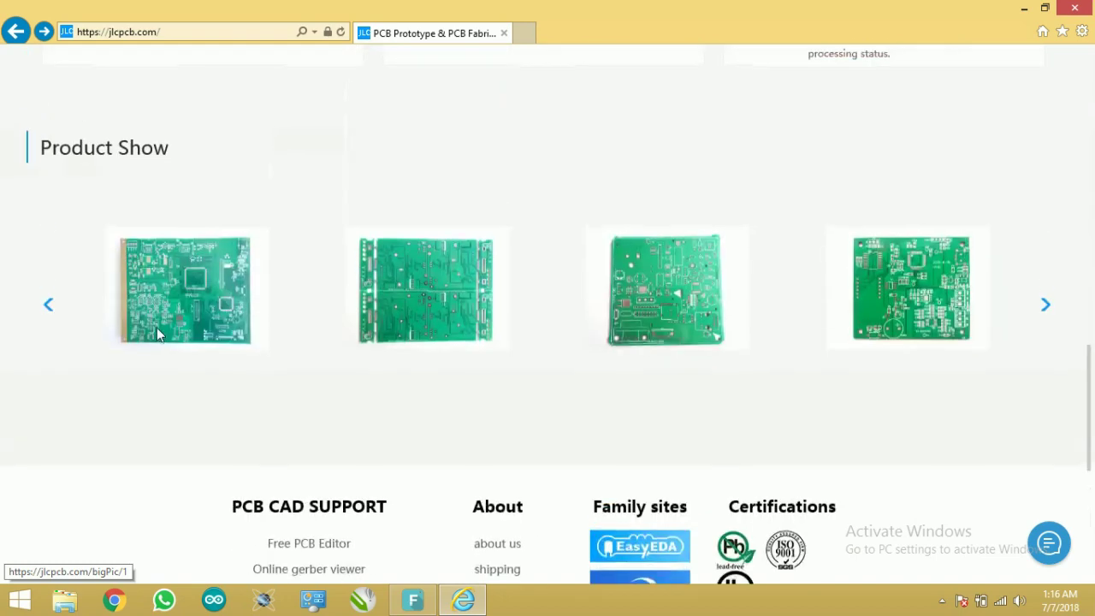
pyautogui.scroll(2, 158, 335)
pyautogui.scroll(4, 157, 335)
pyautogui.scroll(4, 157, 334)
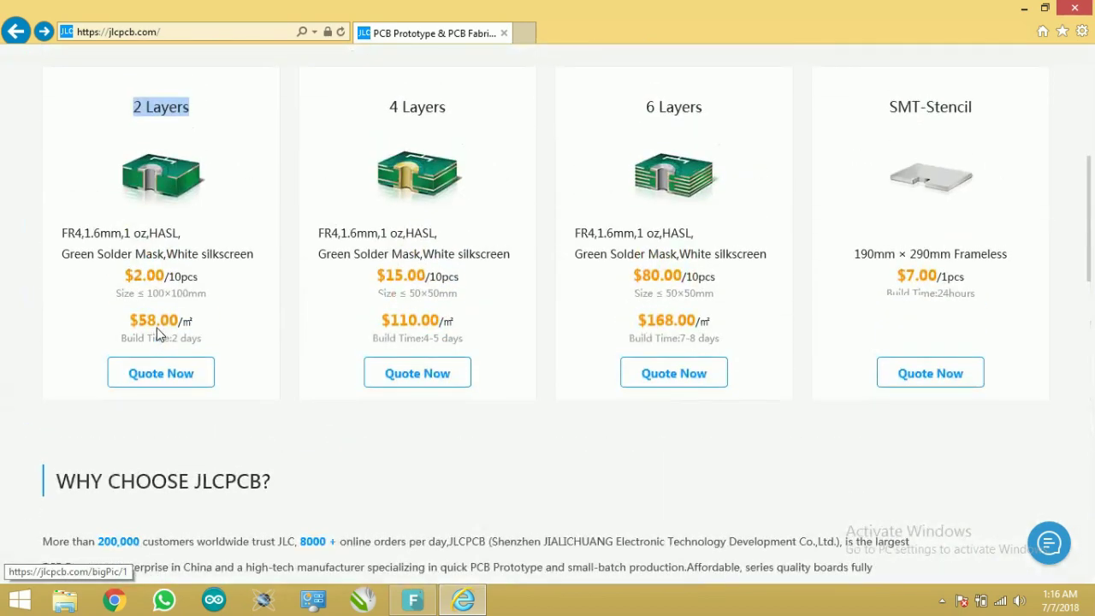
pyautogui.scroll(2, 157, 327)
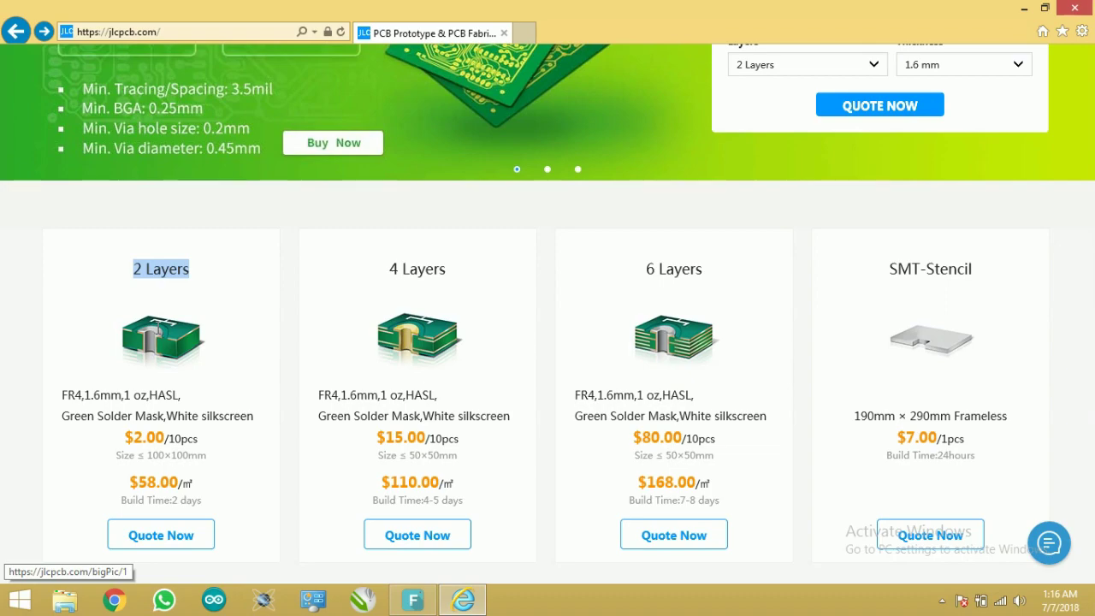
pyautogui.scroll(1, 157, 328)
pyautogui.scroll(3, 156, 328)
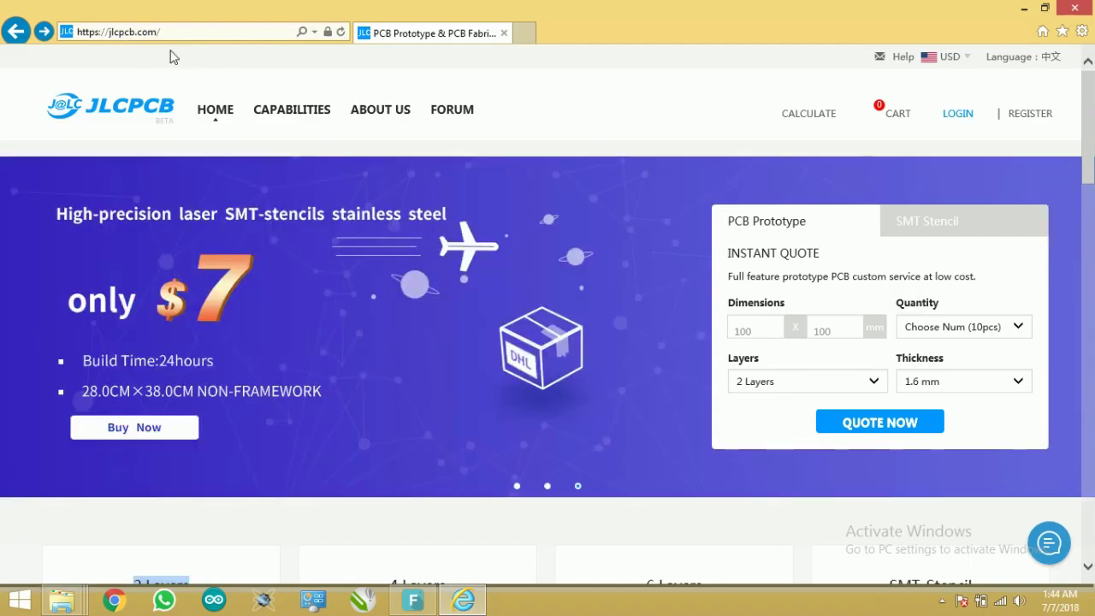
# - Browse down the JLCPCB home page and back up, then head to LOGIN in the header
pyautogui.scroll(-2, 347, 188)
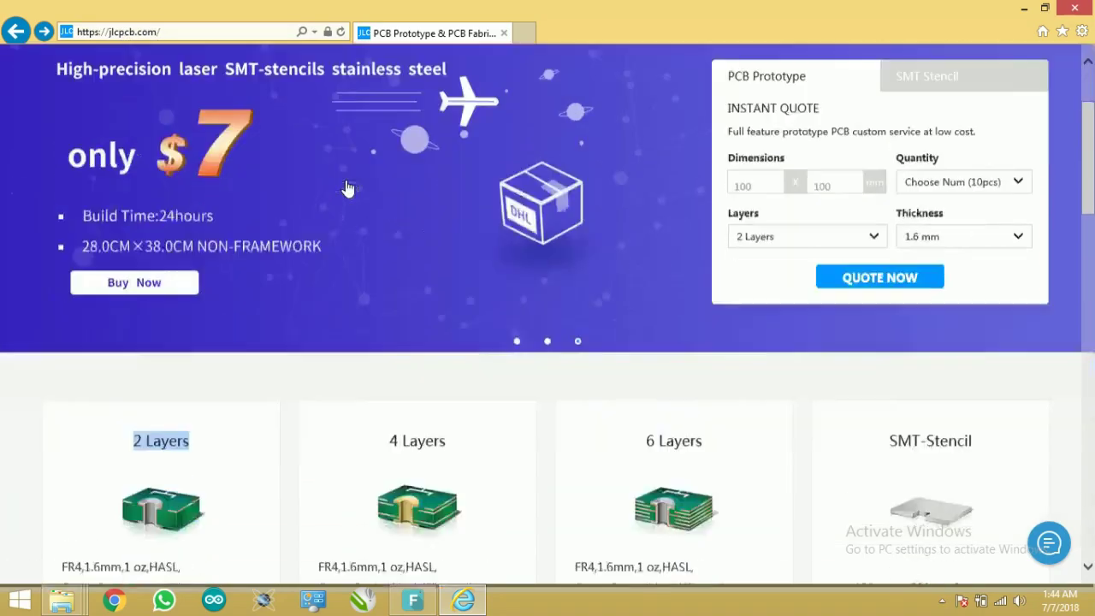
pyautogui.scroll(-5, 347, 184)
pyautogui.scroll(-4, 348, 184)
pyautogui.scroll(-4, 348, 184)
pyautogui.scroll(-5, 350, 186)
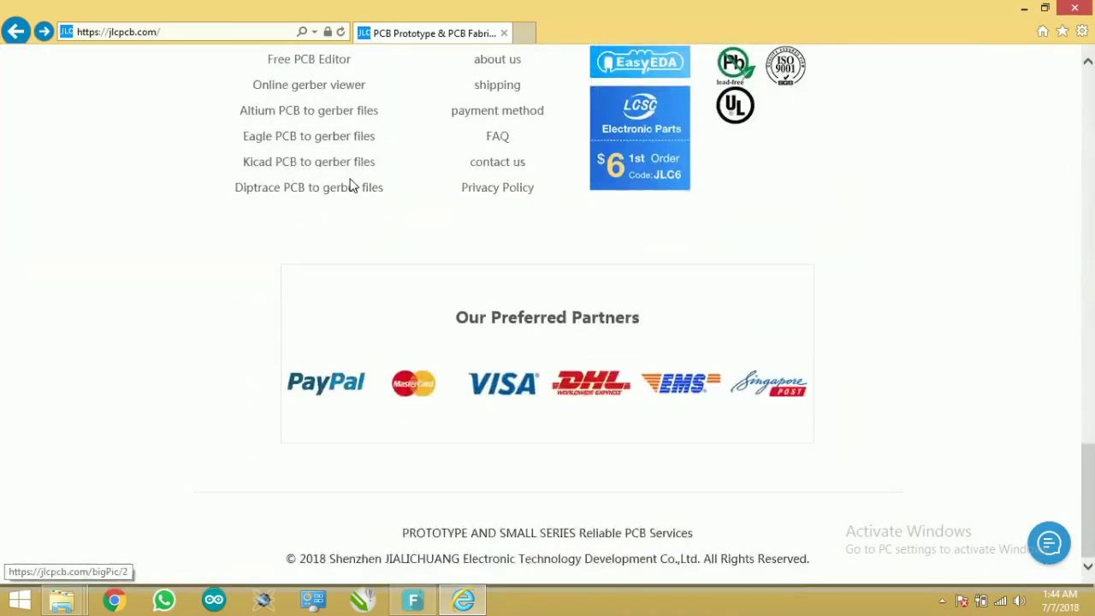
pyautogui.scroll(6, 350, 187)
pyautogui.scroll(5, 351, 187)
pyautogui.scroll(8, 351, 186)
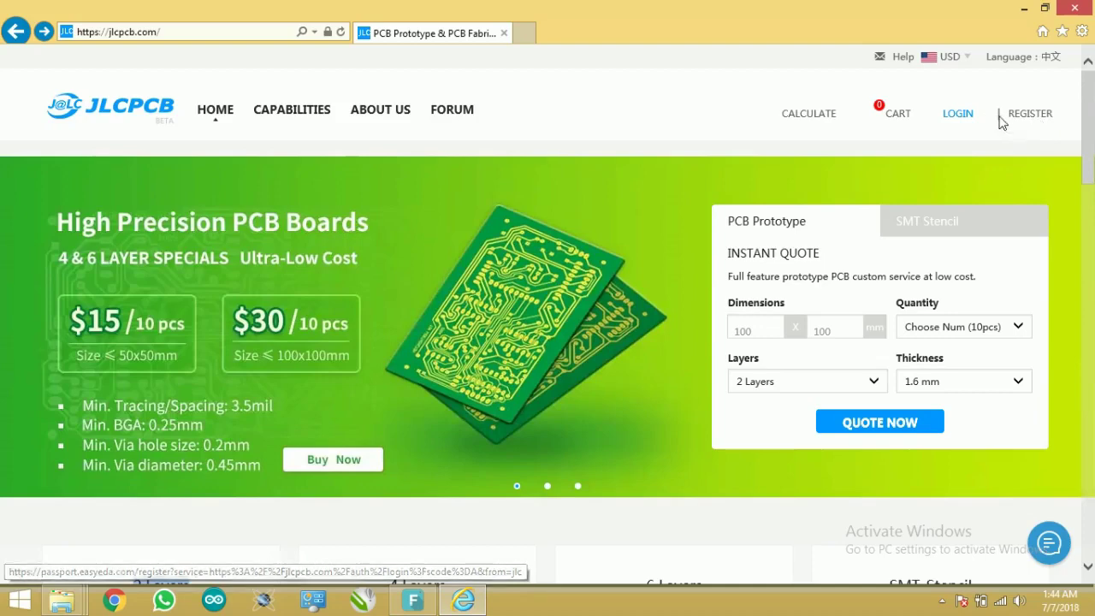
pyautogui.click(958, 114)
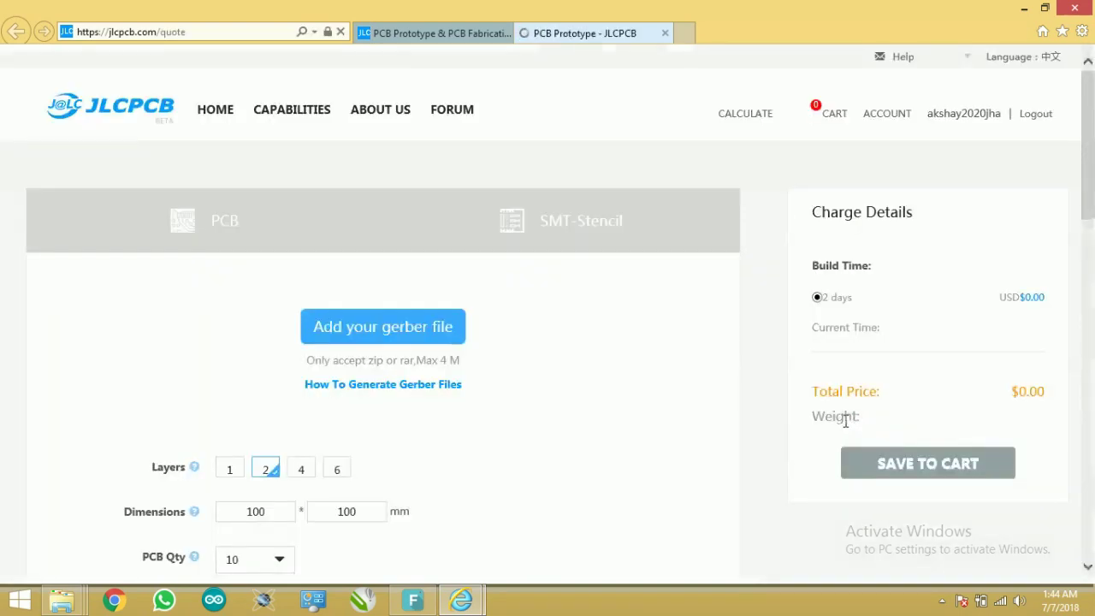
# - Upload the transformerless power supply Gerber zip from just 4 elecronics > AURA > pcb
pyautogui.click(343, 330)
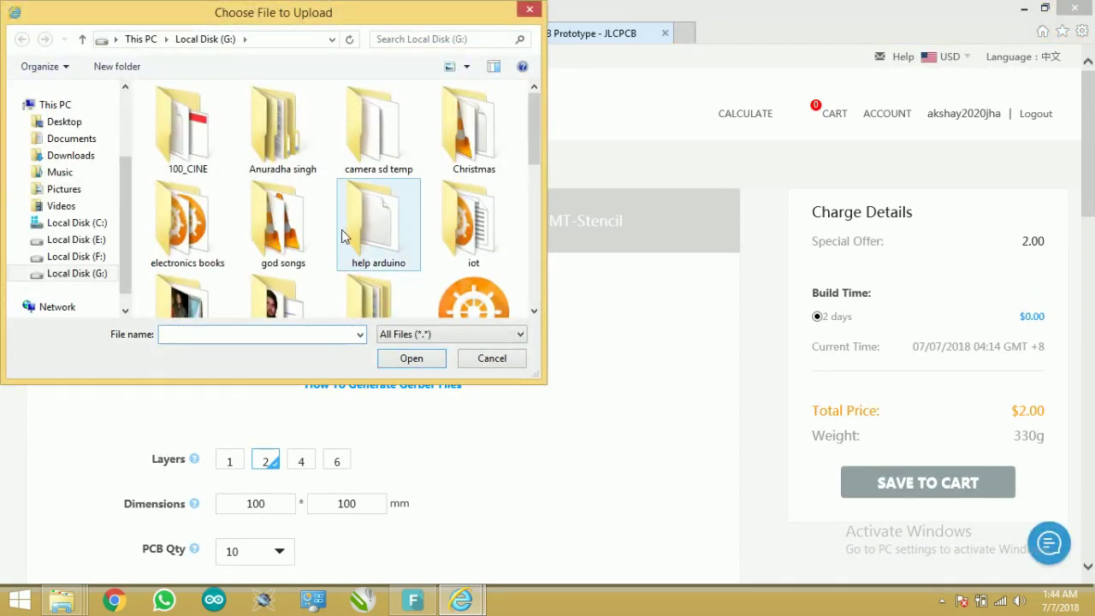
pyautogui.scroll(-2, 295, 242)
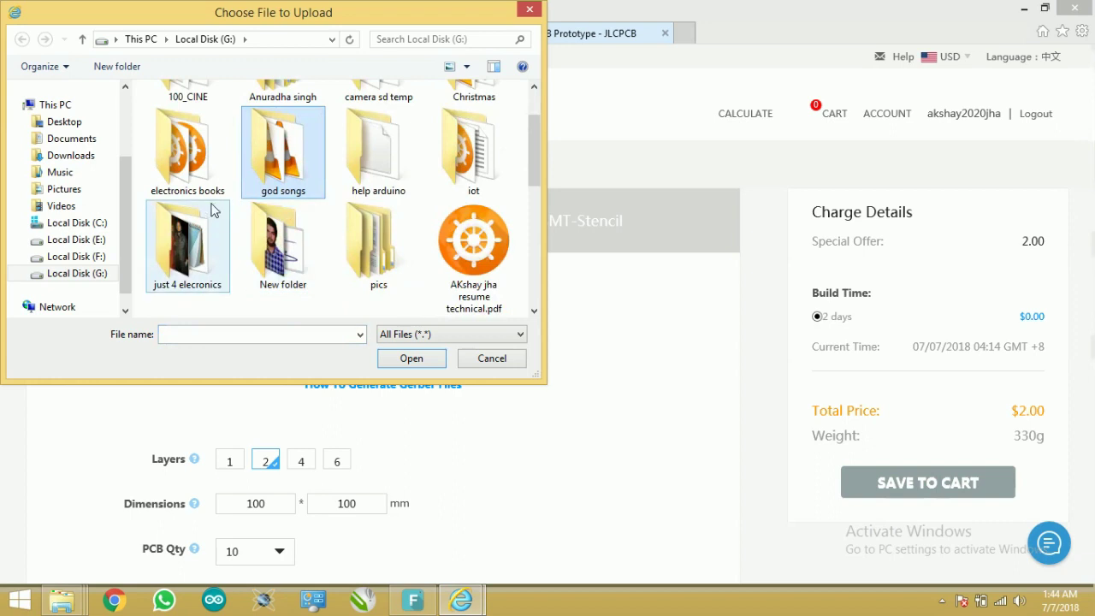
pyautogui.doubleClick(199, 266)
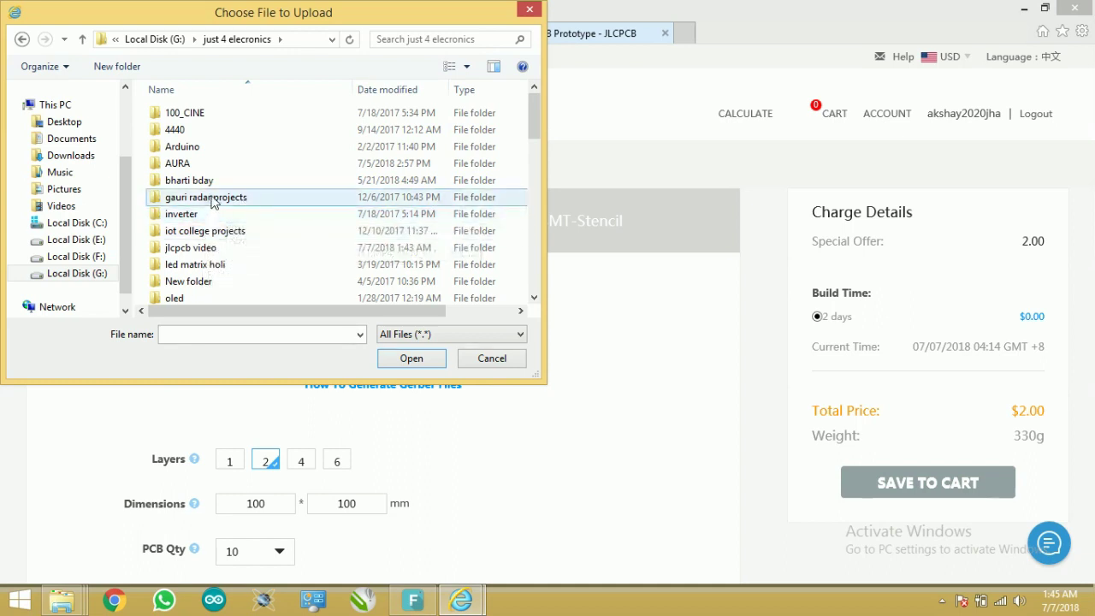
pyautogui.scroll(-1, 212, 200)
pyautogui.scroll(-1, 211, 210)
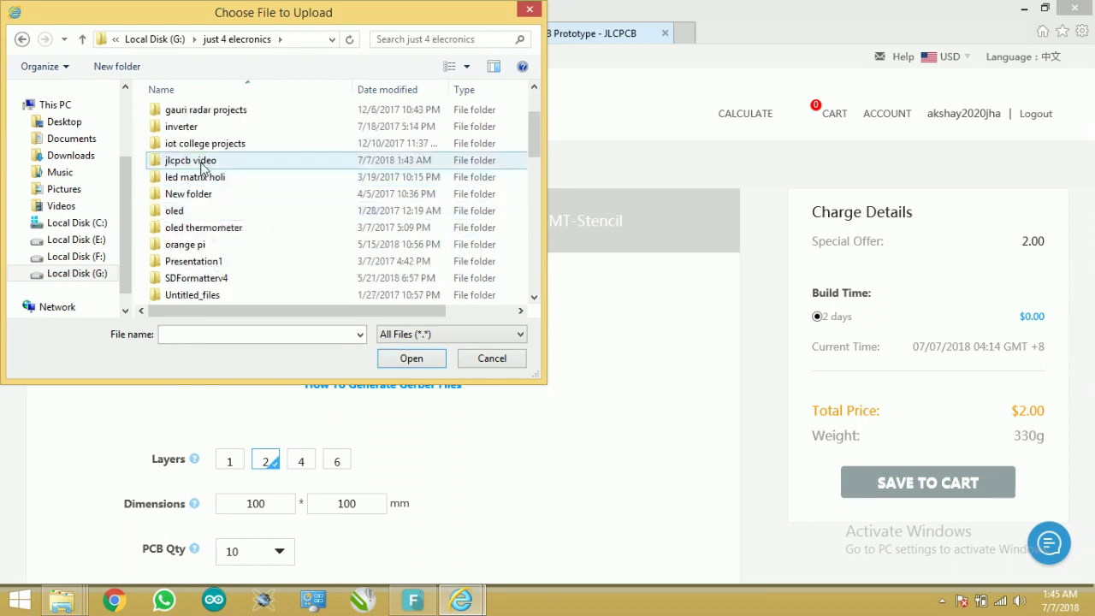
pyautogui.scroll(-1, 198, 175)
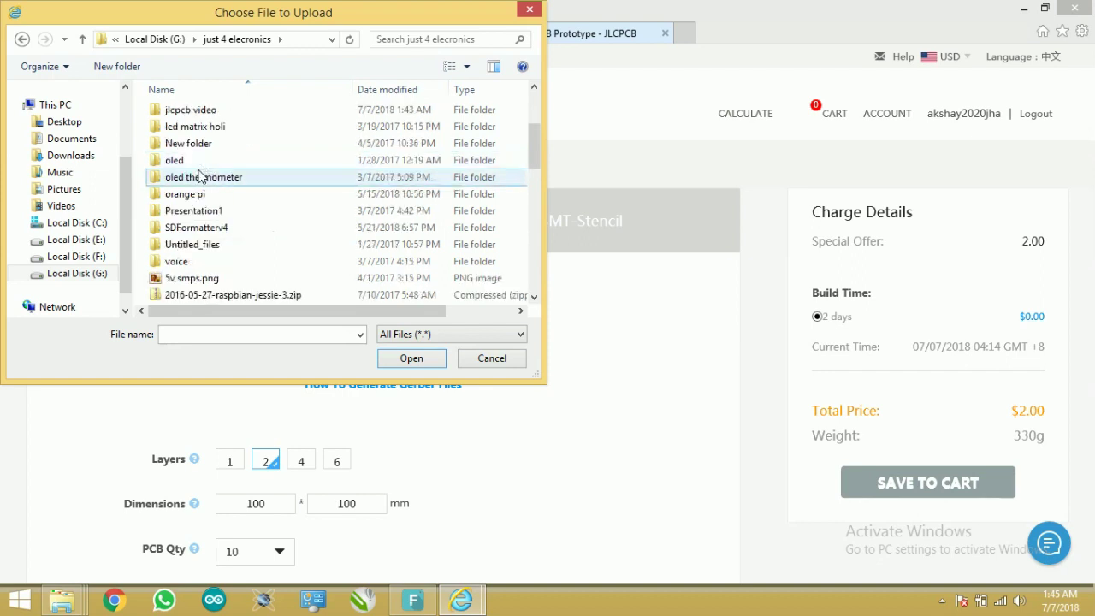
pyautogui.scroll(2, 202, 176)
pyautogui.scroll(1, 202, 167)
pyautogui.doubleClick(190, 166)
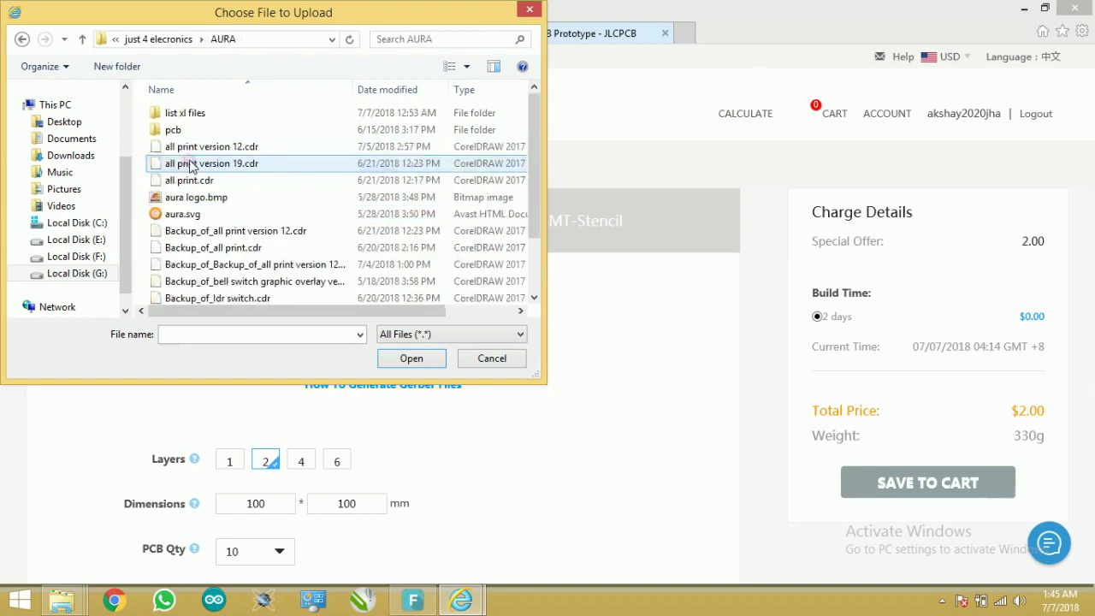
pyautogui.doubleClick(193, 130)
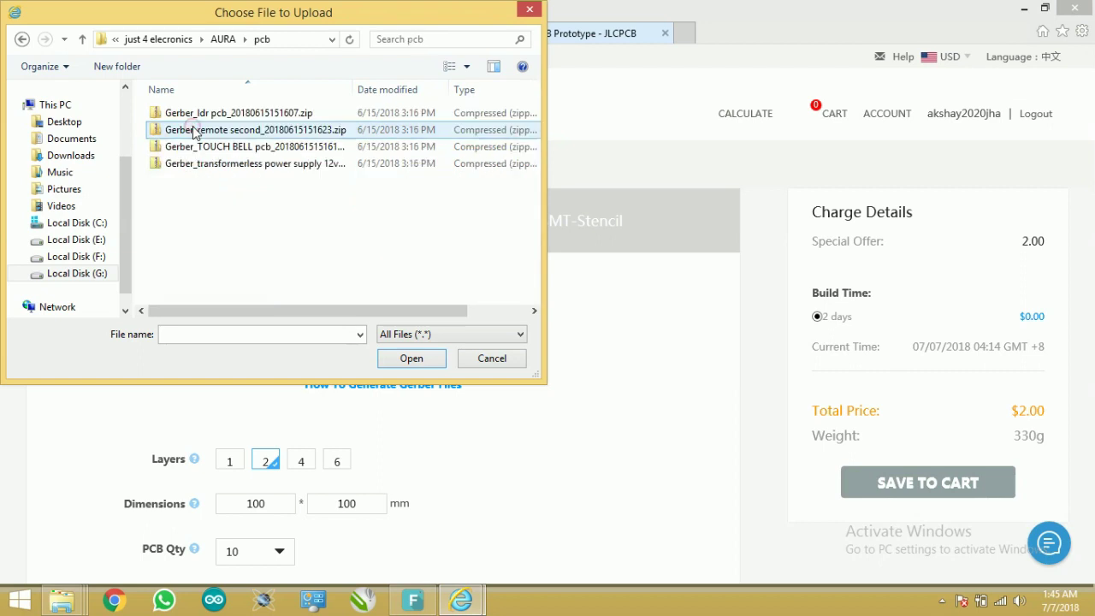
pyautogui.doubleClick(252, 170)
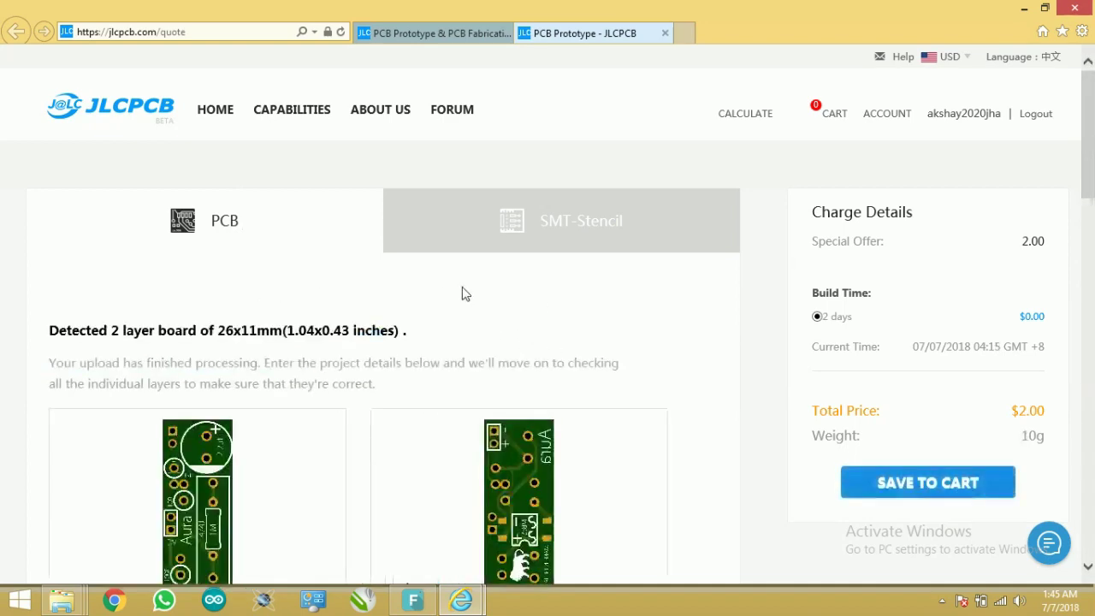
# - Scroll down the processed quote showing the 26x11 mm two-layer board
pyautogui.scroll(-2, 420, 394)
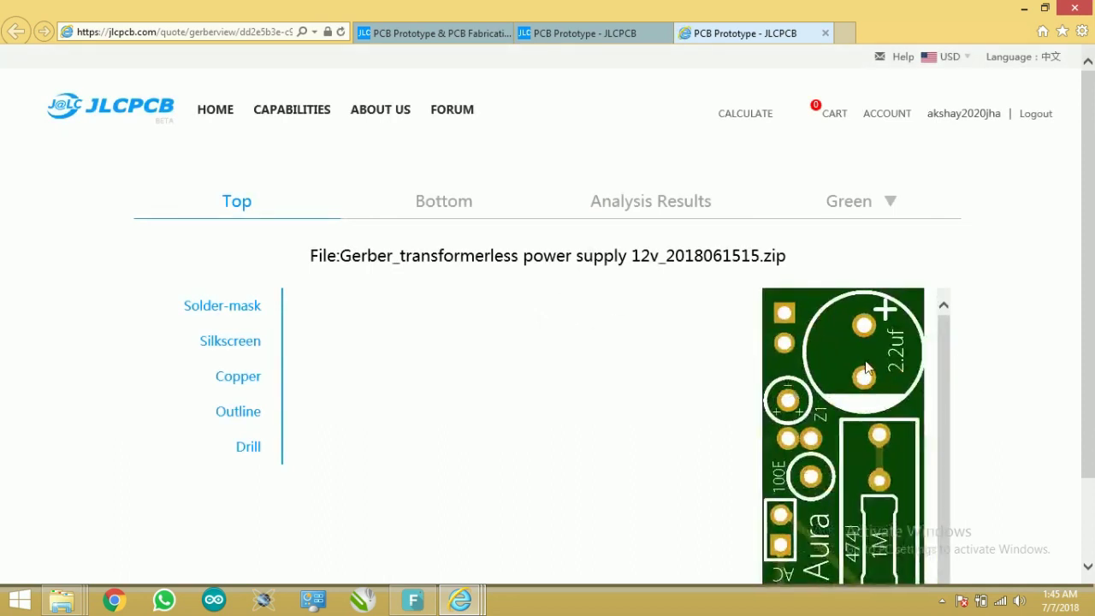
# - Show the board's bottom side in the Gerber viewer, rendered in Blue instead of Green
pyautogui.moveTo(1088, 317); pyautogui.dragTo(1093, 389)
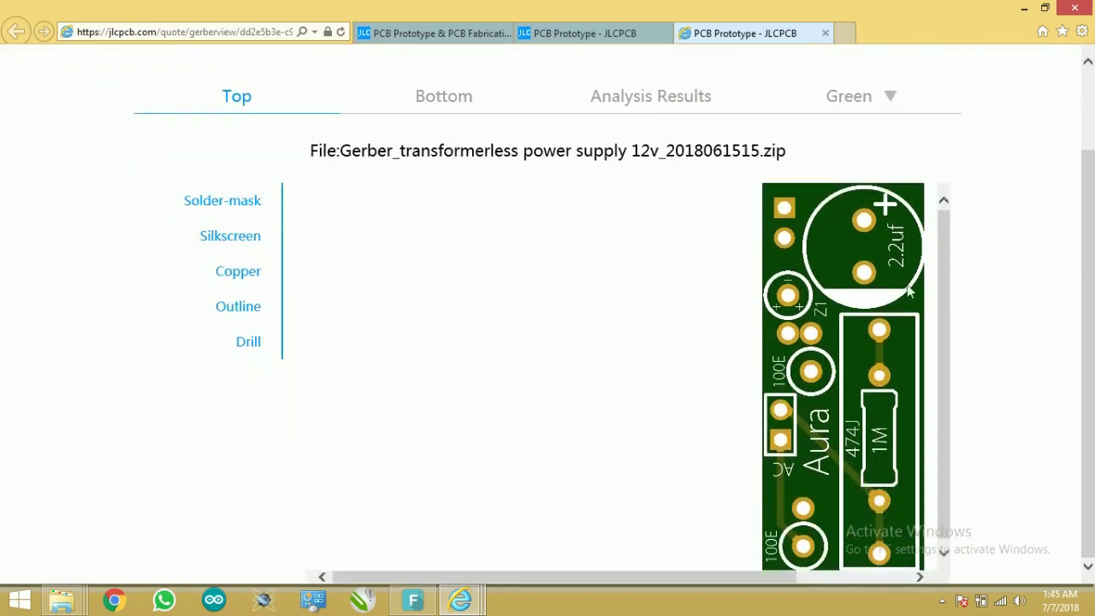
pyautogui.click(443, 99)
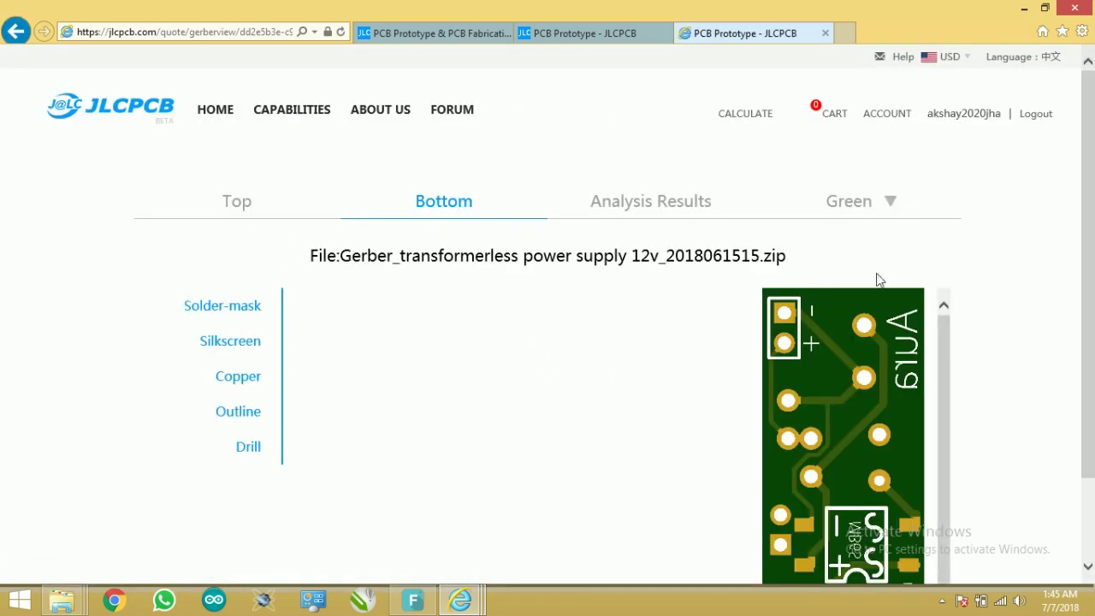
pyautogui.moveTo(1092, 319)
pyautogui.mouseDown()
pyautogui.moveTo(1093, 403)
pyautogui.moveTo(1083, 308)
pyautogui.mouseUp()
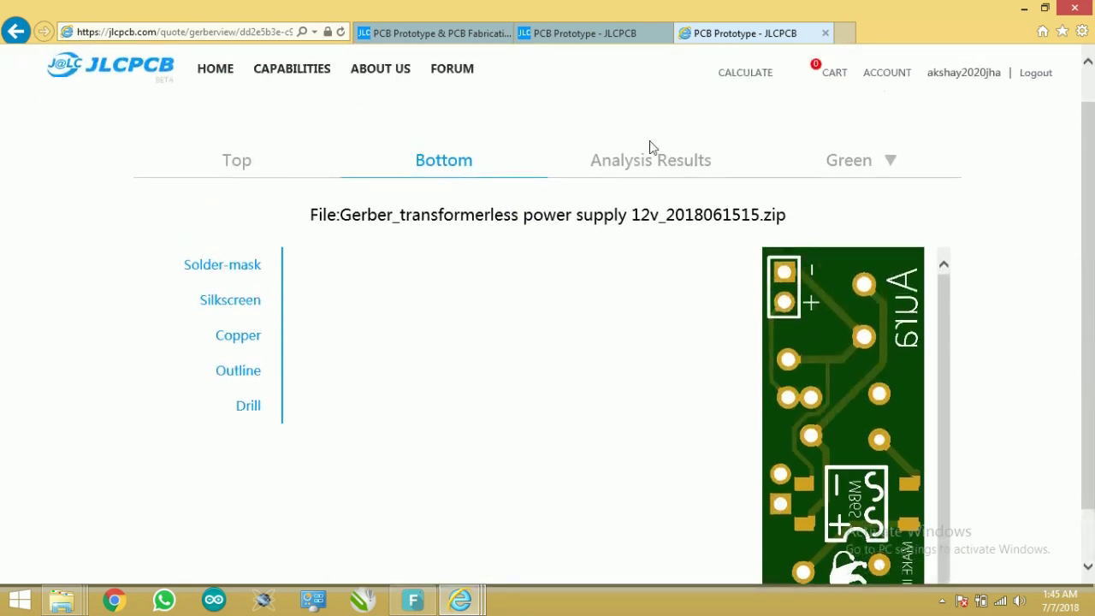
pyautogui.click(847, 162)
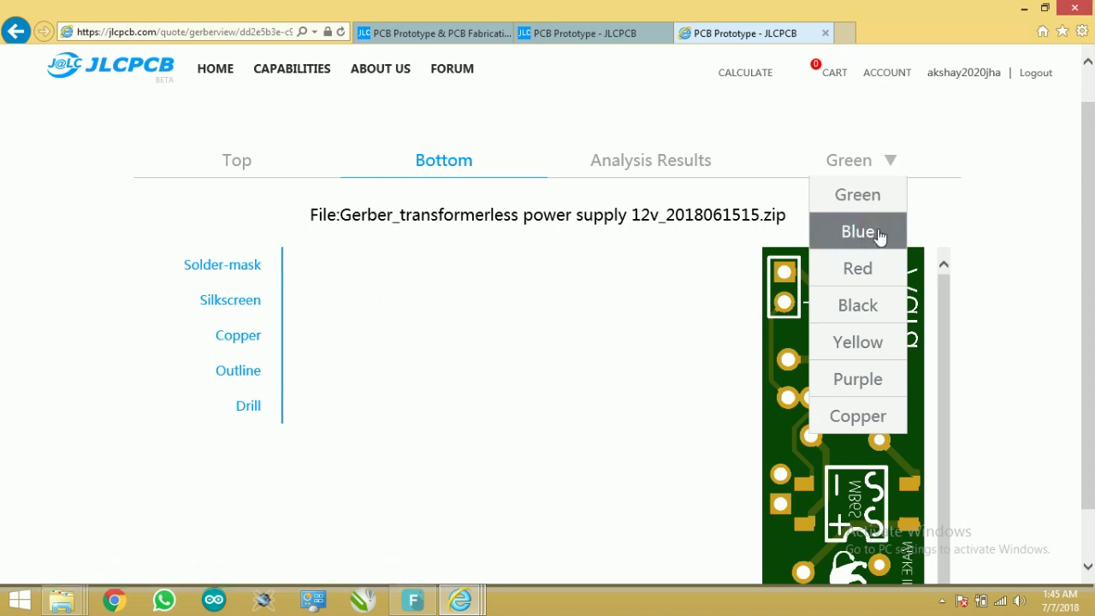
pyautogui.click(853, 237)
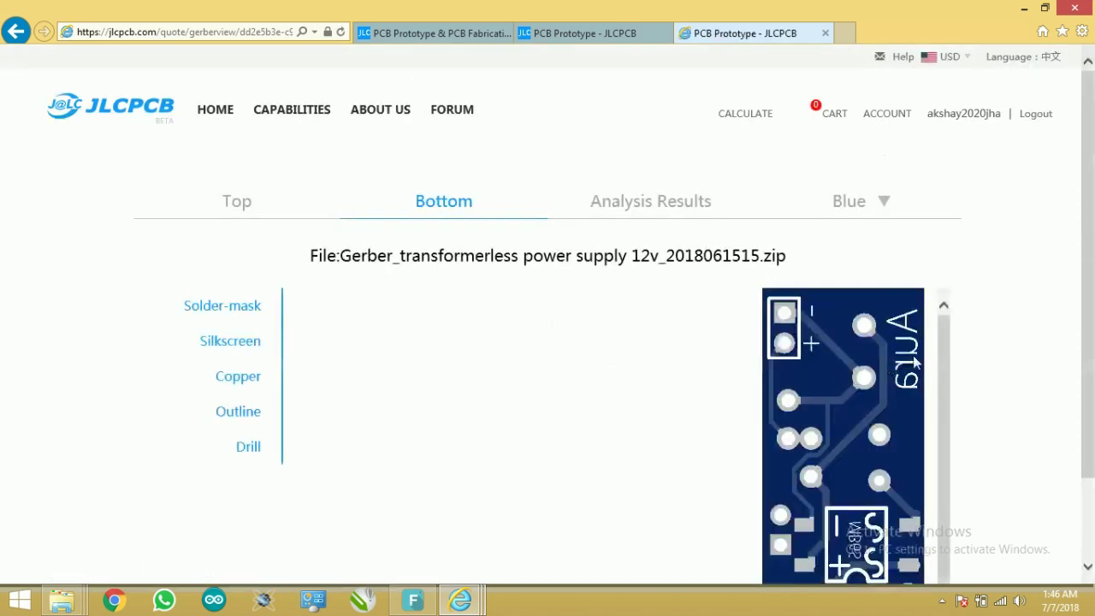
# - Return to the PCB Prototype quote tab and scroll down to Panel By JLCPCB
pyautogui.moveTo(938, 339)
pyautogui.mouseDown()
pyautogui.moveTo(960, 419)
pyautogui.moveTo(933, 283)
pyautogui.mouseUp()
pyautogui.click(610, 33)
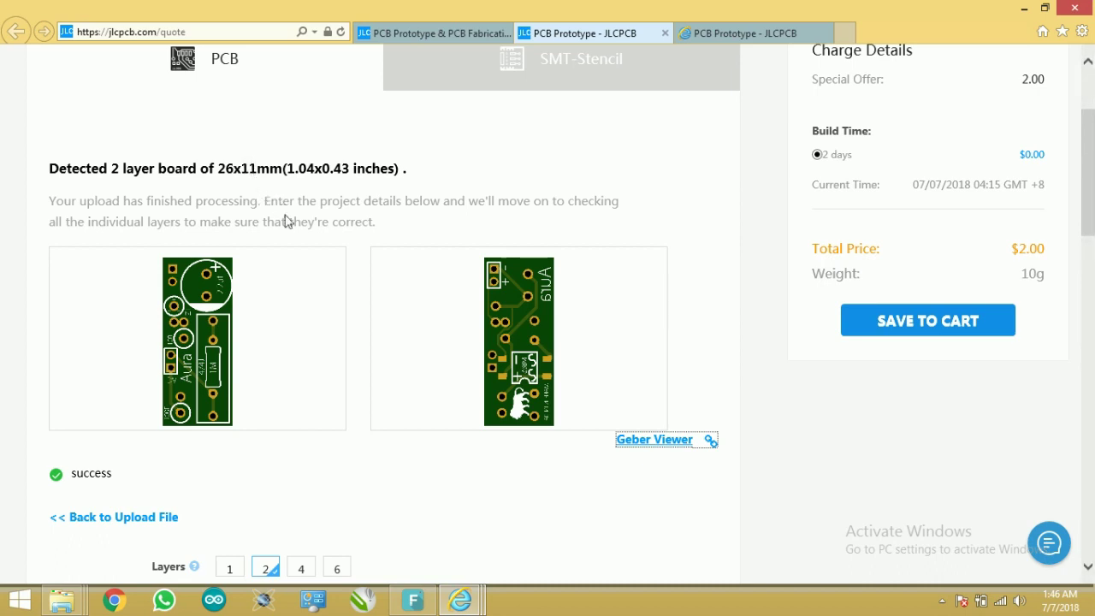
pyautogui.scroll(-3, 287, 221)
pyautogui.scroll(-1, 289, 219)
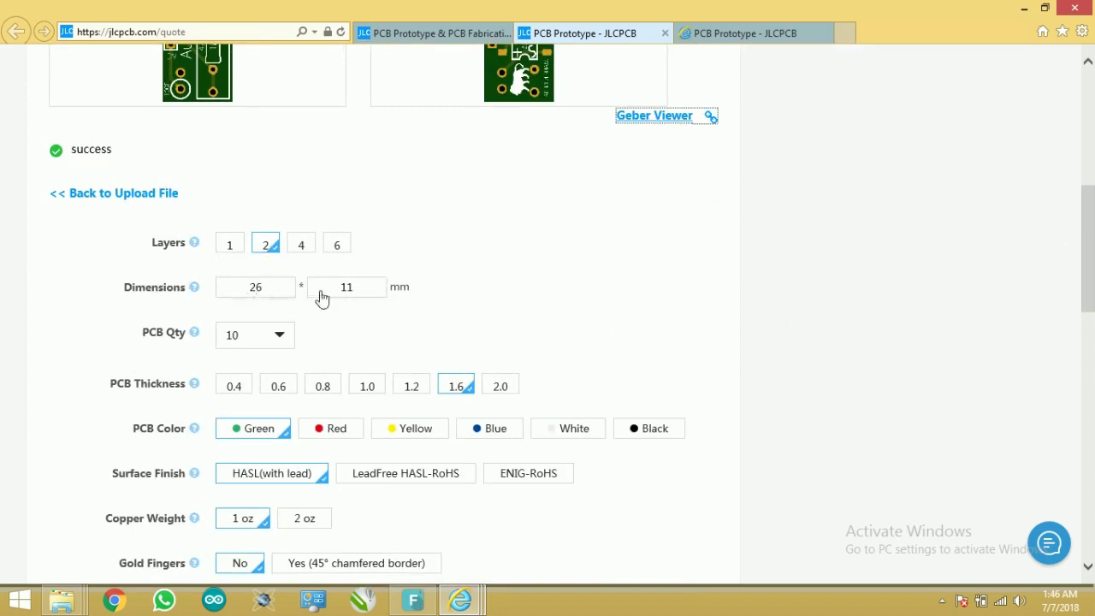
pyautogui.scroll(-1, 312, 330)
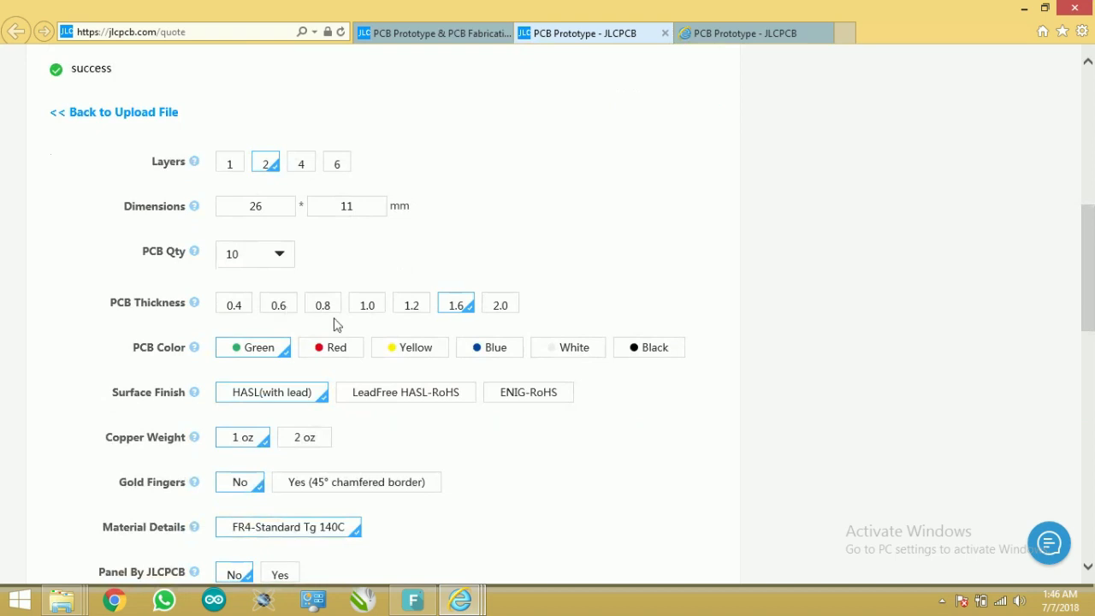
pyautogui.scroll(-2, 394, 383)
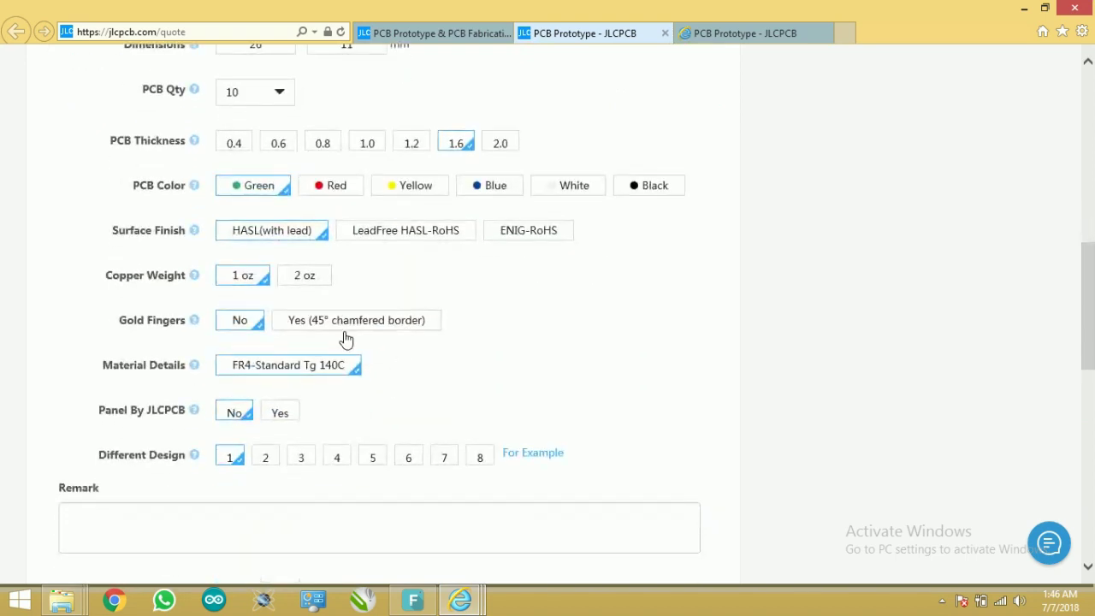
pyautogui.scroll(-1, 346, 340)
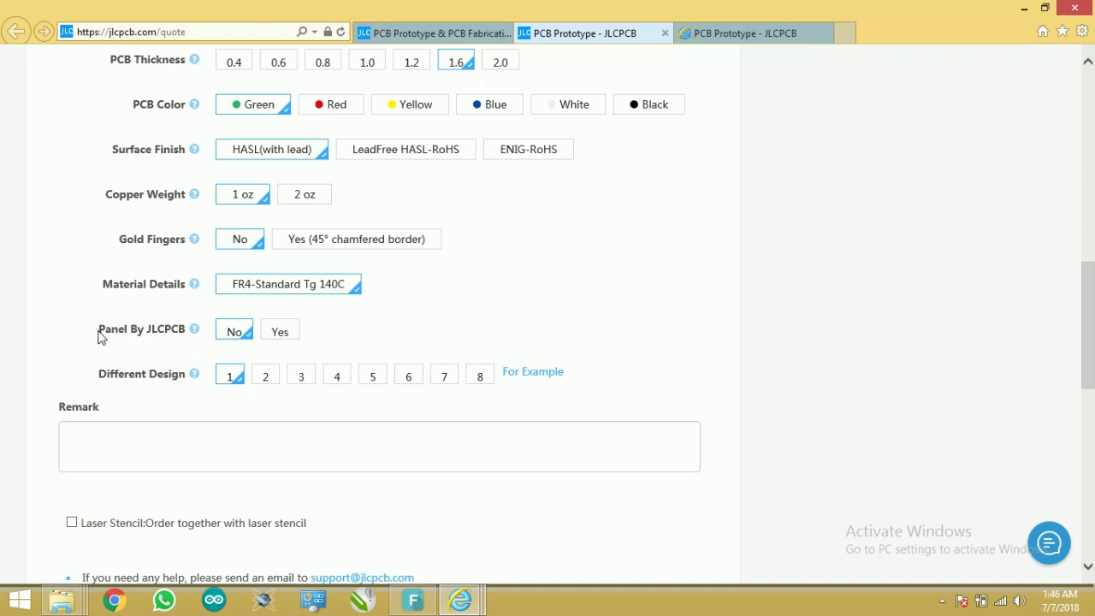
# - Turn on Panel By JLCPCB with 3 boards in x and 9 in y
pyautogui.moveTo(143, 343); pyautogui.dragTo(180, 342)
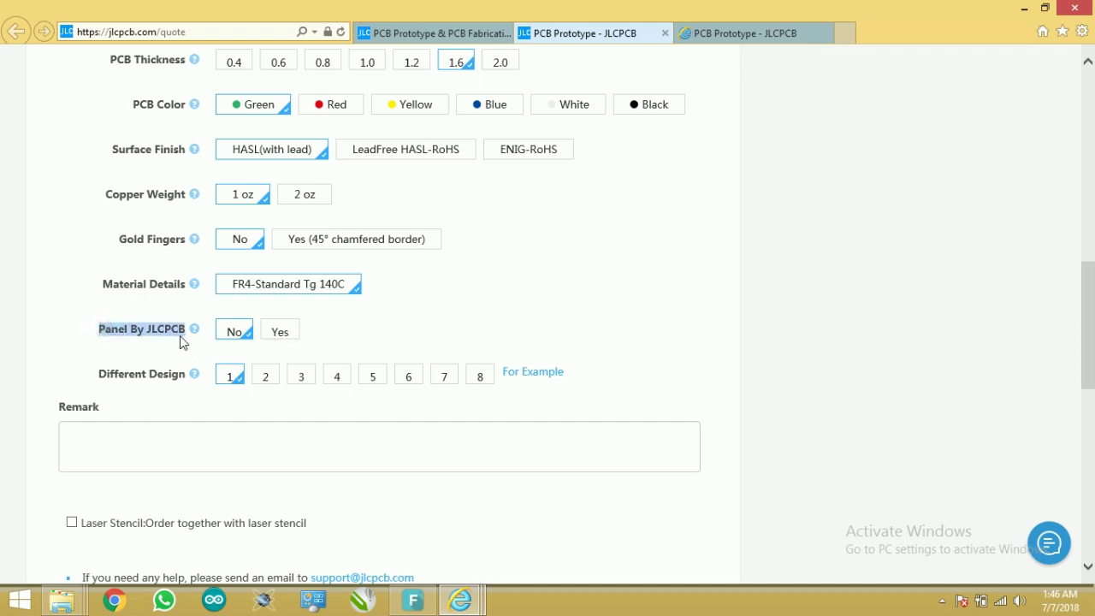
pyautogui.click(286, 339)
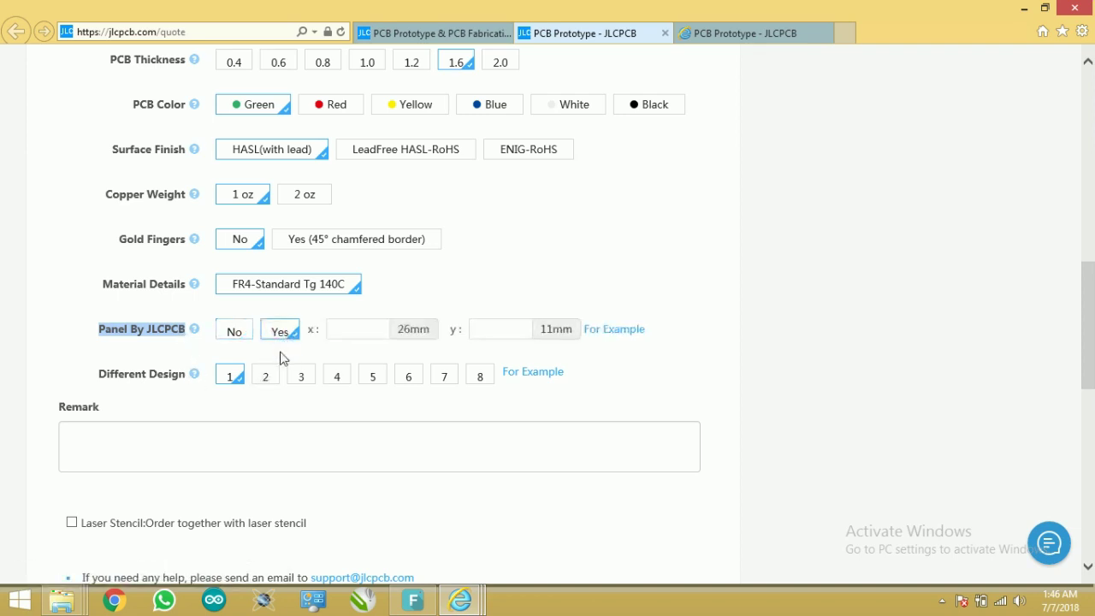
pyautogui.click(353, 333)
pyautogui.write('3')
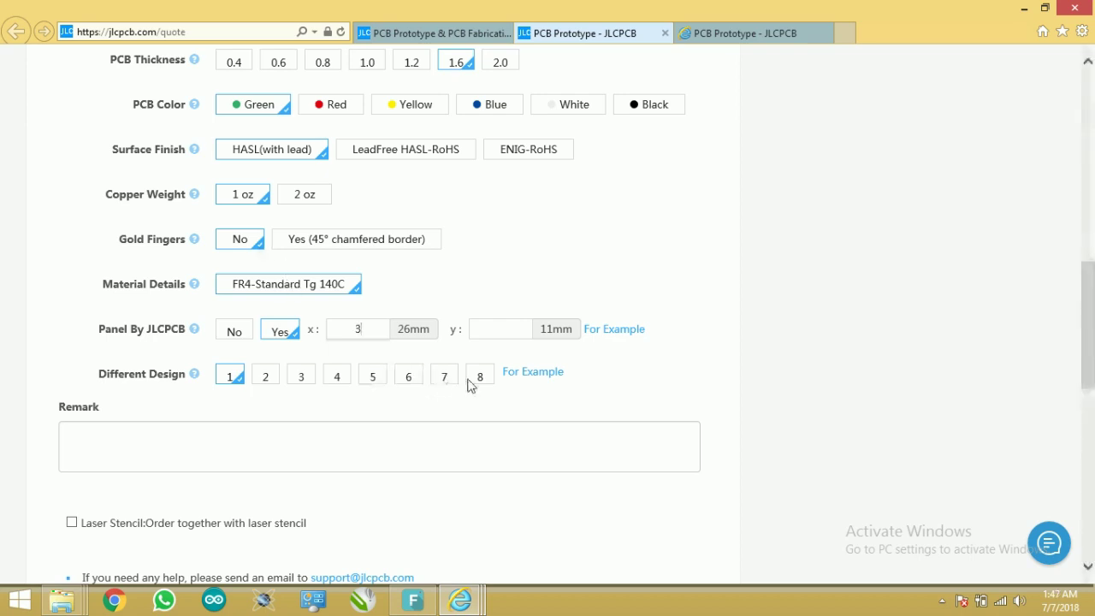
pyautogui.click(486, 332)
pyautogui.write('9')
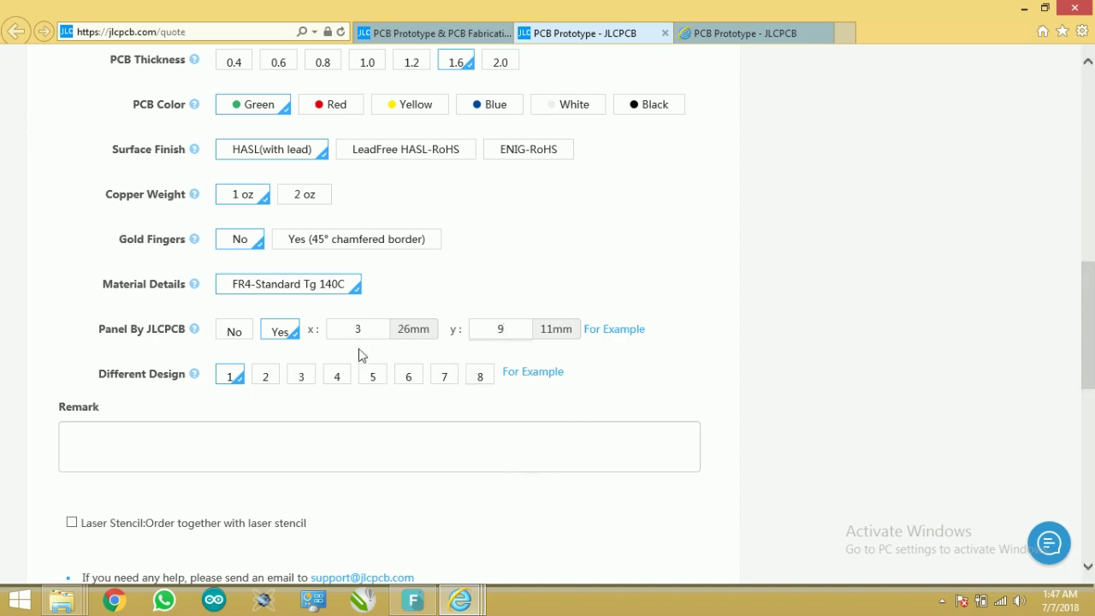
pyautogui.scroll(-2, 363, 352)
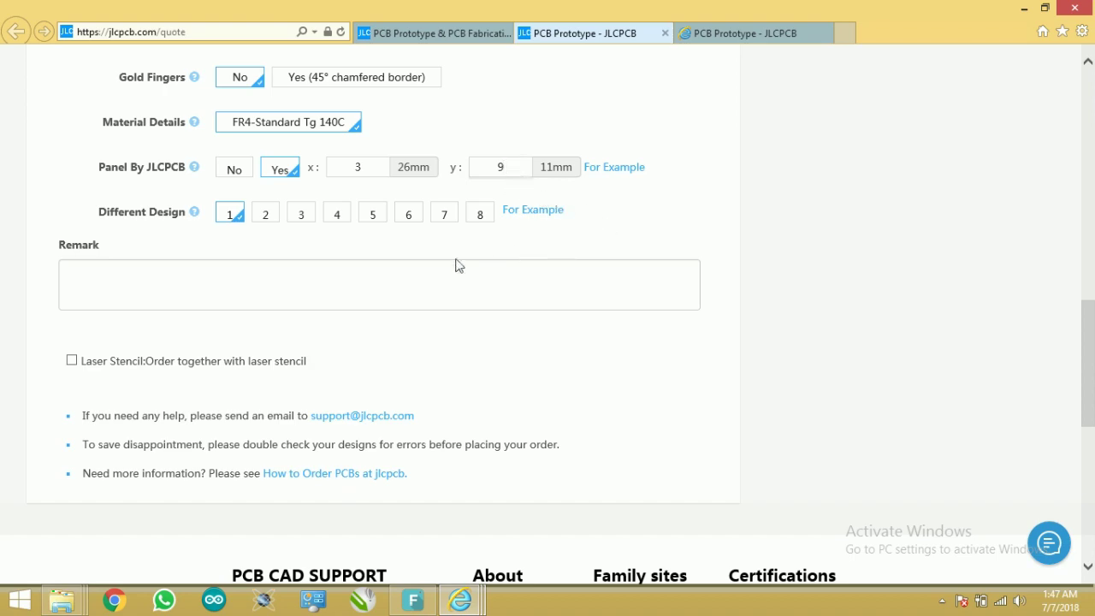
# - Review the panelized quote and save the $2.00 power supply board to the cart
pyautogui.click(447, 283)
pyautogui.scroll(4, 761, 296)
pyautogui.scroll(5, 765, 313)
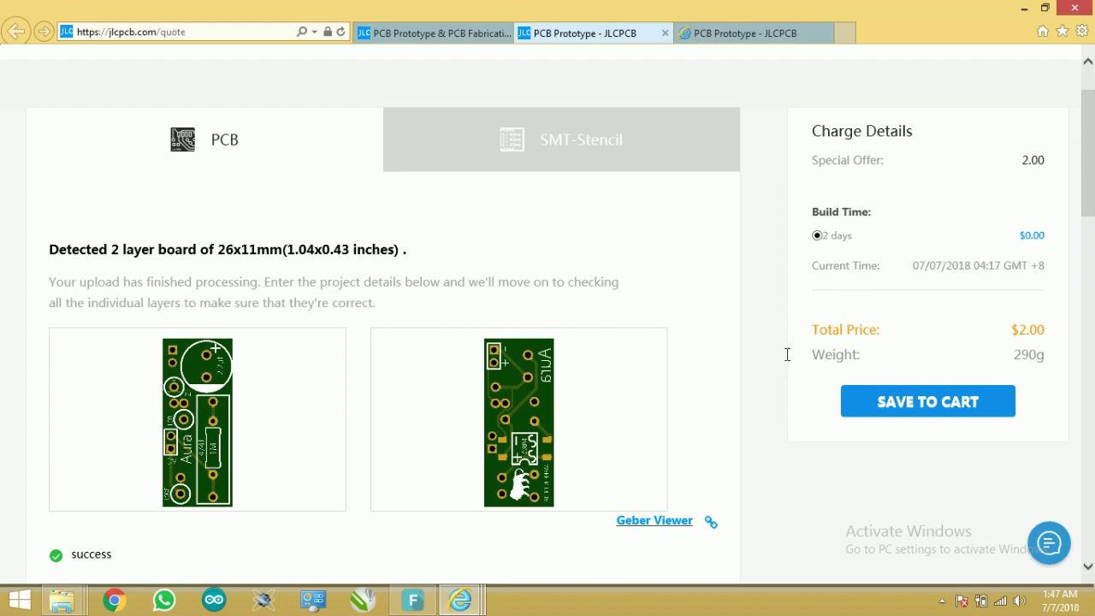
pyautogui.scroll(-2, 396, 342)
pyautogui.scroll(-3, 397, 330)
pyautogui.scroll(-2, 398, 332)
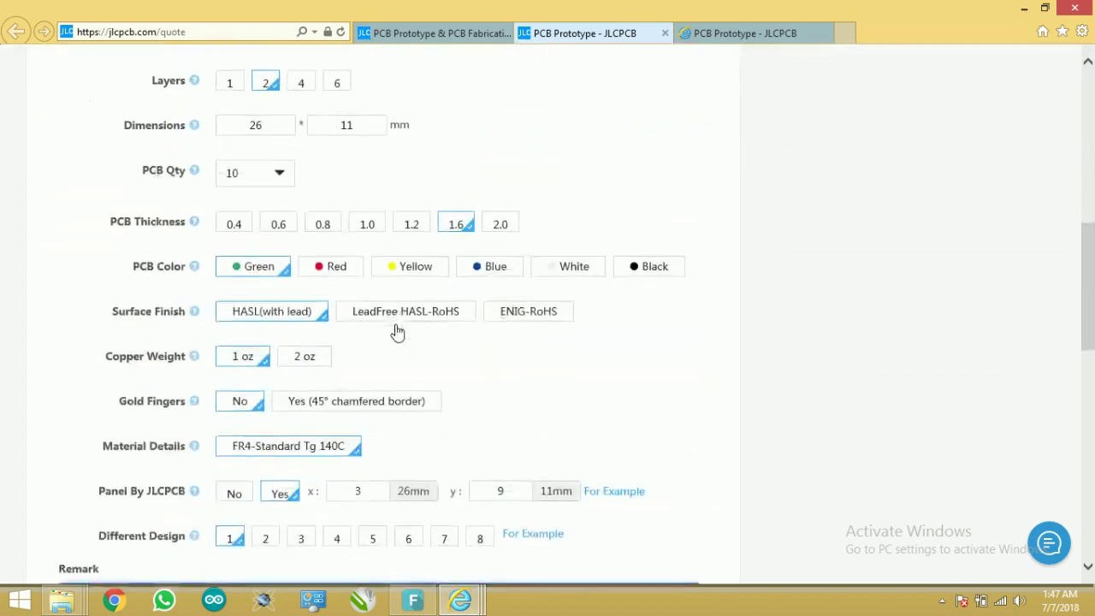
pyautogui.scroll(-3, 396, 325)
pyautogui.scroll(-1, 393, 316)
pyautogui.scroll(-1, 501, 296)
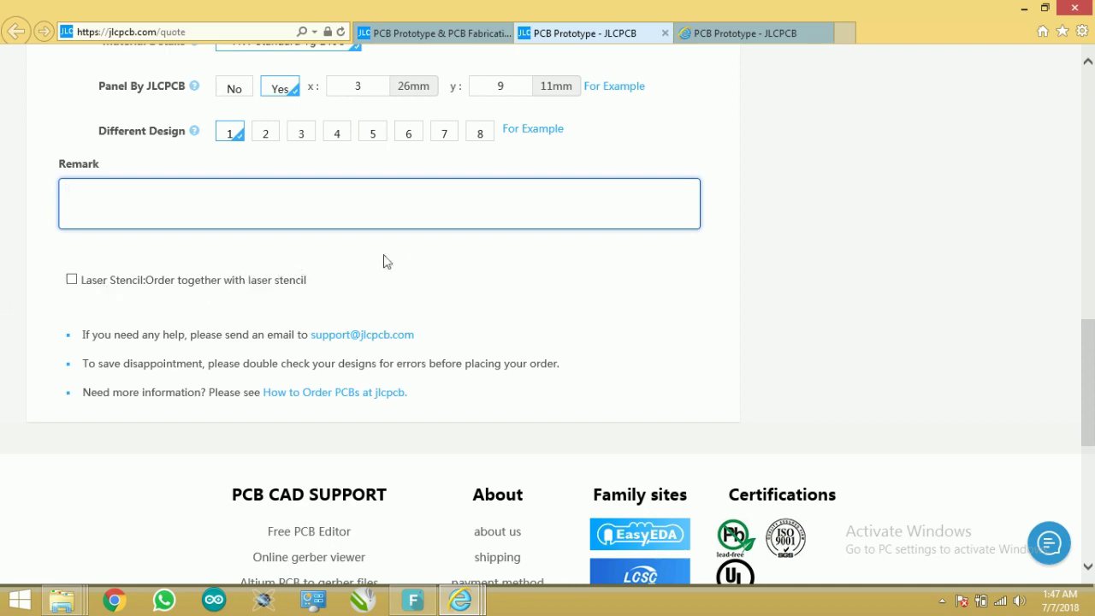
pyautogui.scroll(-4, 421, 237)
pyautogui.scroll(3, 425, 244)
pyautogui.scroll(2, 738, 293)
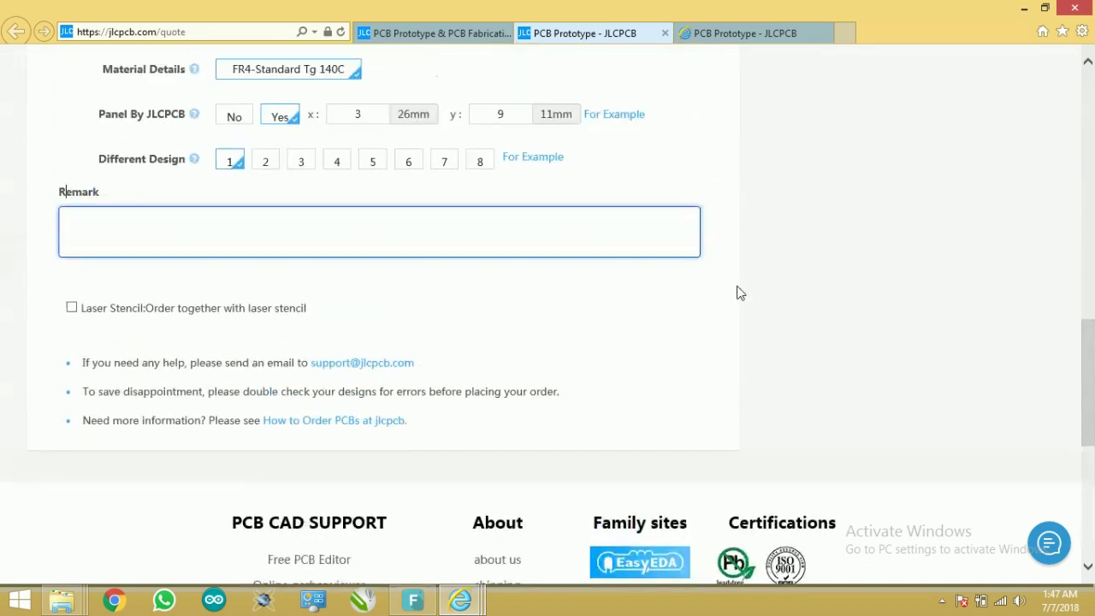
pyautogui.scroll(8, 843, 282)
pyautogui.scroll(2, 861, 294)
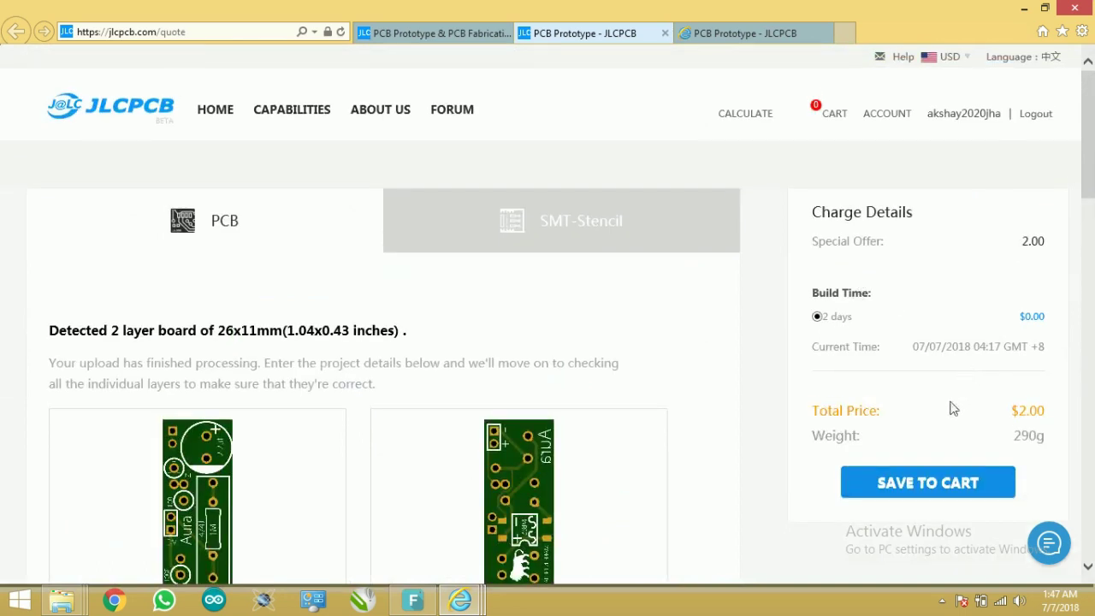
pyautogui.click(936, 486)
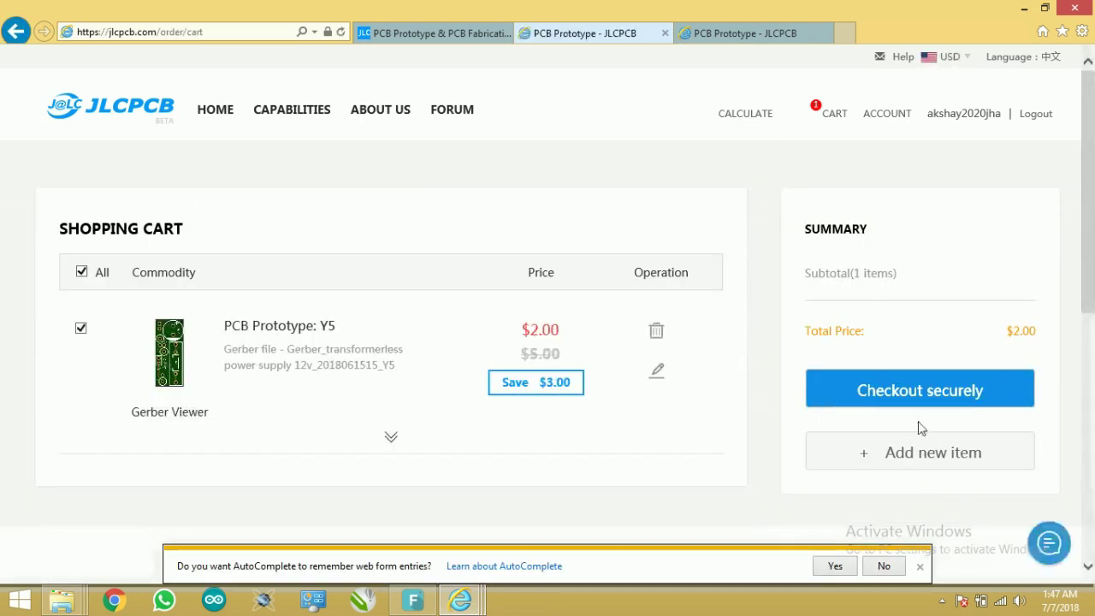
# - Go to checkout and compare DHL express and Registered Air Mail shipping options
pyautogui.click(871, 395)
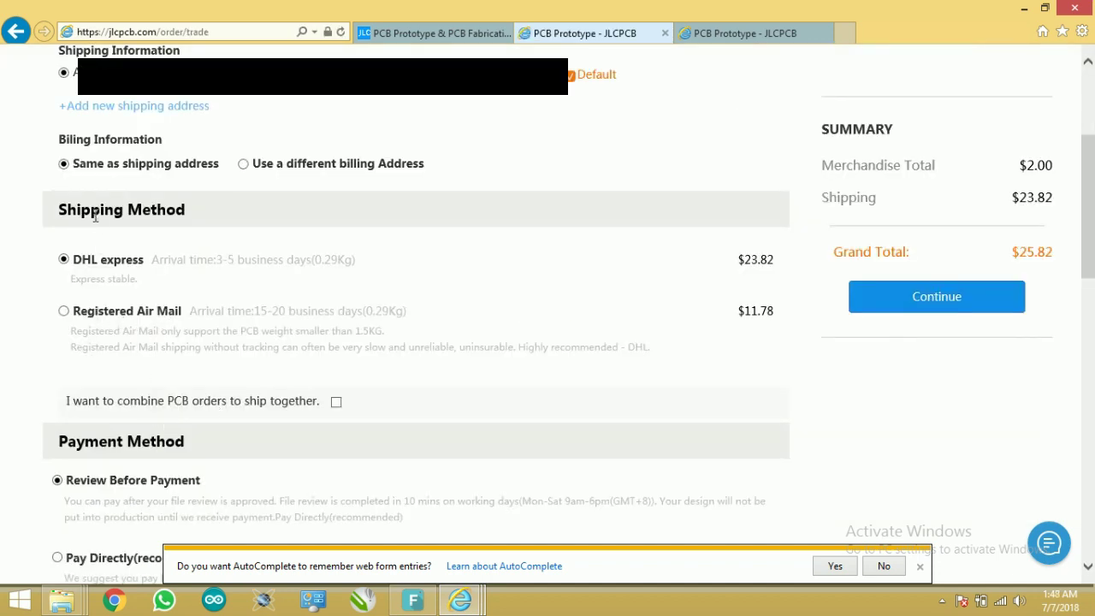
pyautogui.moveTo(73, 260); pyautogui.dragTo(234, 261)
pyautogui.moveTo(775, 310); pyautogui.dragTo(746, 314)
pyautogui.scroll(-3, 358, 364)
pyautogui.scroll(2, 357, 358)
pyautogui.scroll(-3, 357, 358)
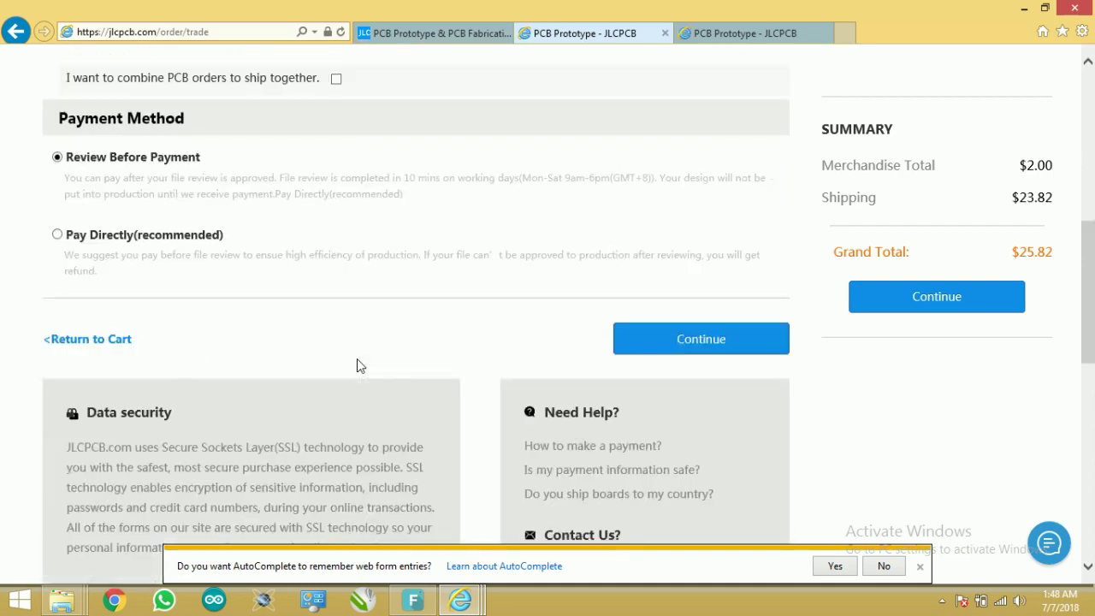
# - Choose Pay Directly with Credit Card / Debit Card, showing card number, CVC and expiry fields
pyautogui.click(116, 241)
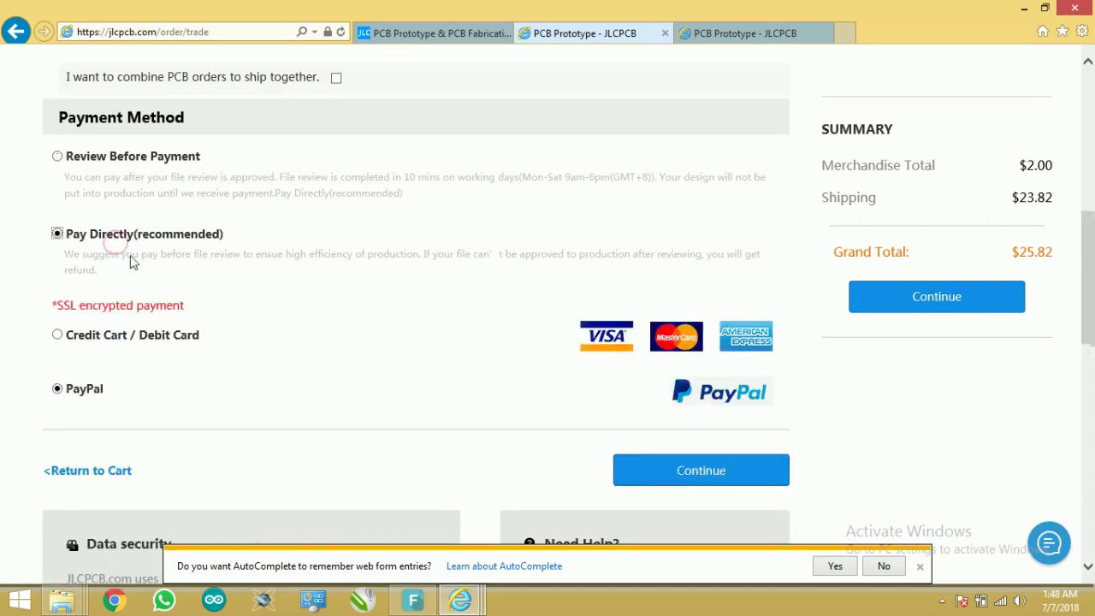
pyautogui.scroll(-1, 191, 306)
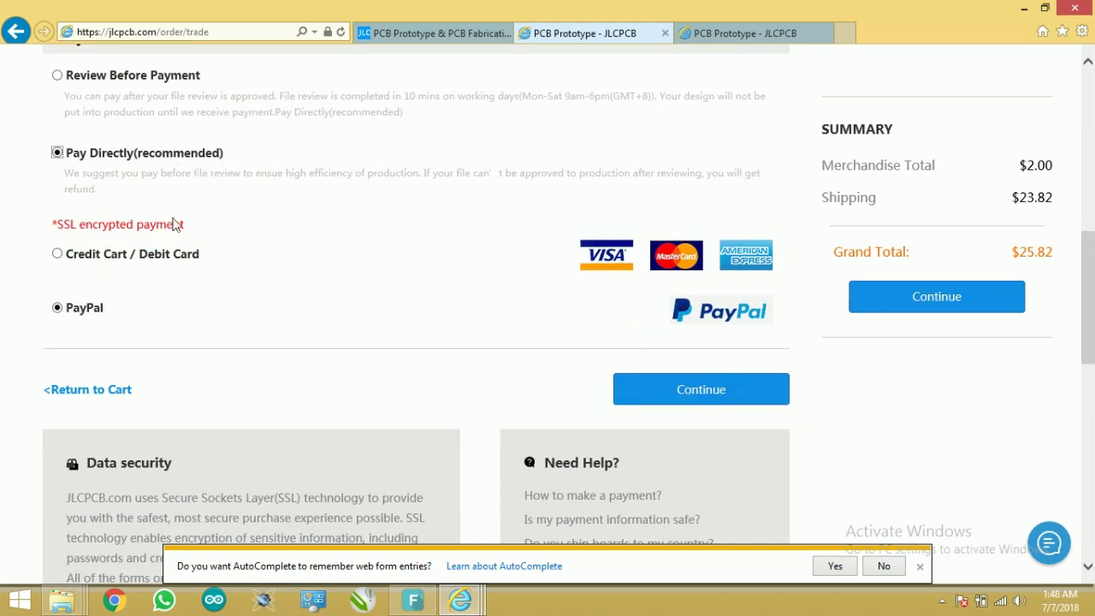
pyautogui.scroll(-1, 162, 267)
pyautogui.click(119, 176)
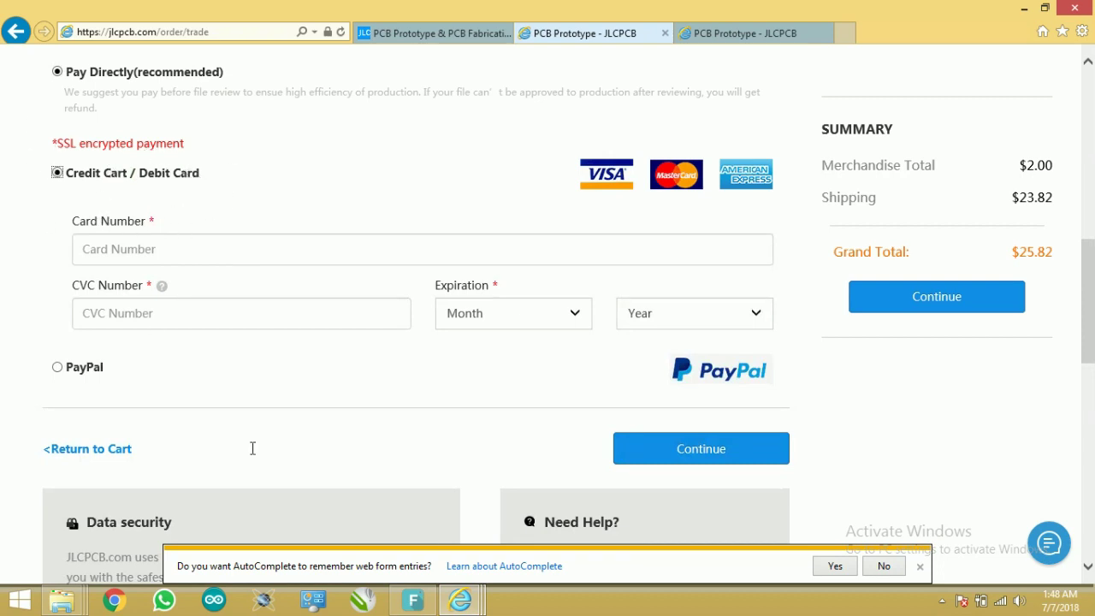
pyautogui.scroll(3, 159, 406)
pyautogui.scroll(-4, 442, 386)
pyautogui.scroll(-5, 442, 387)
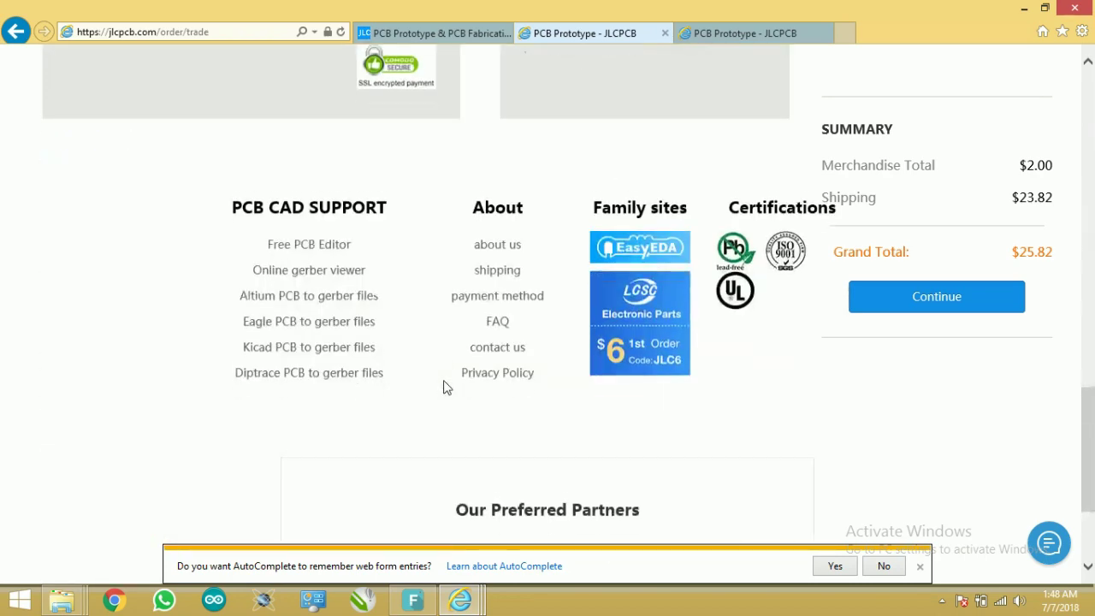
pyautogui.scroll(5, 443, 387)
pyautogui.scroll(5, 442, 387)
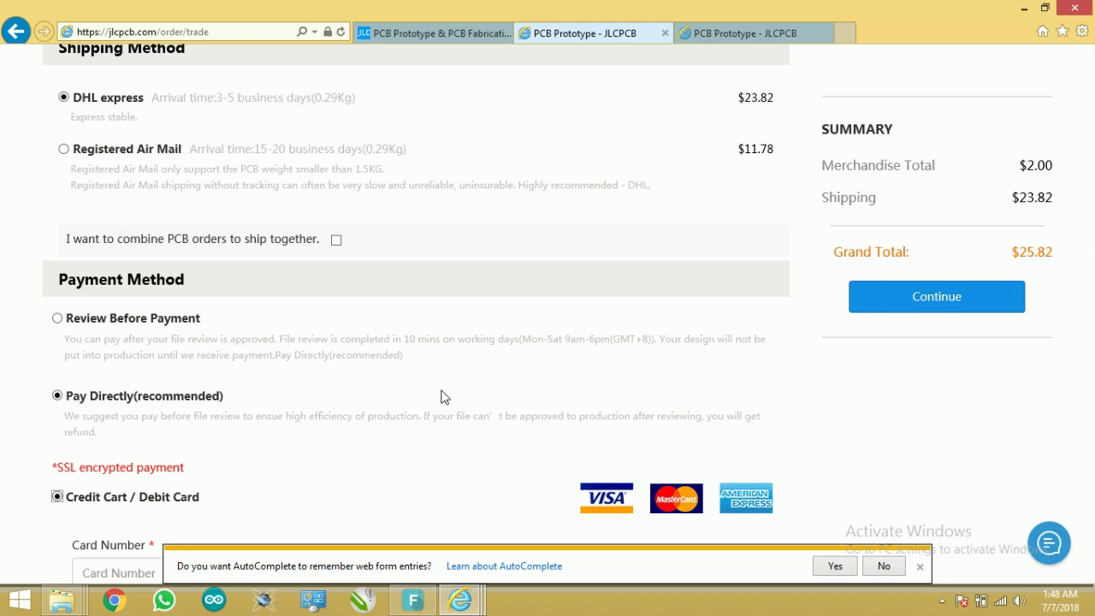
# - Switch to the JLCPCB home page tab, then show the desktop with Win+D
pyautogui.click(476, 43)
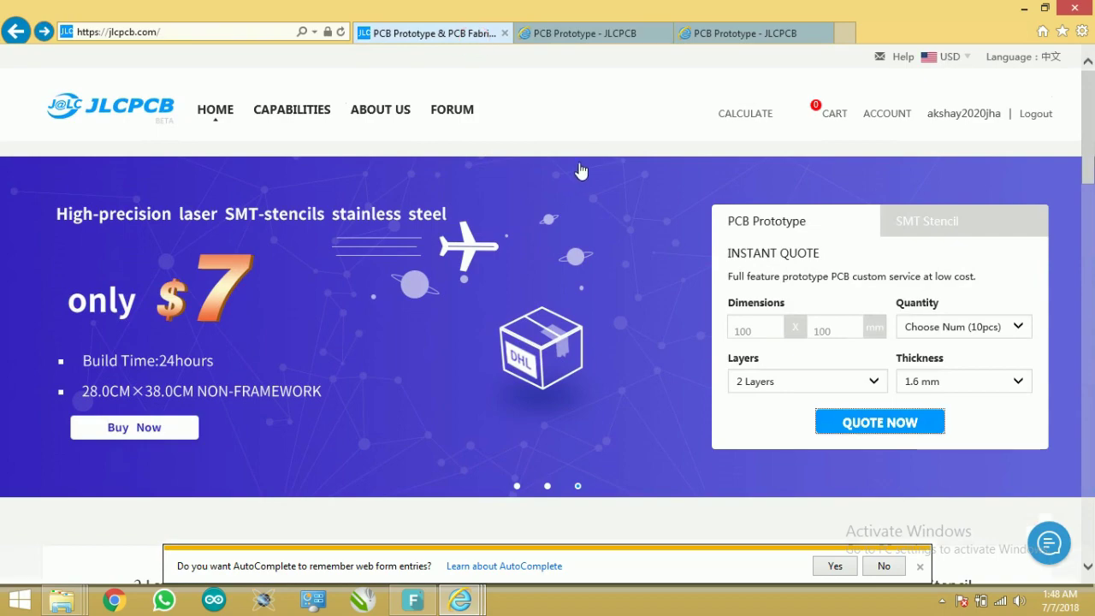
pyautogui.press('super+d')
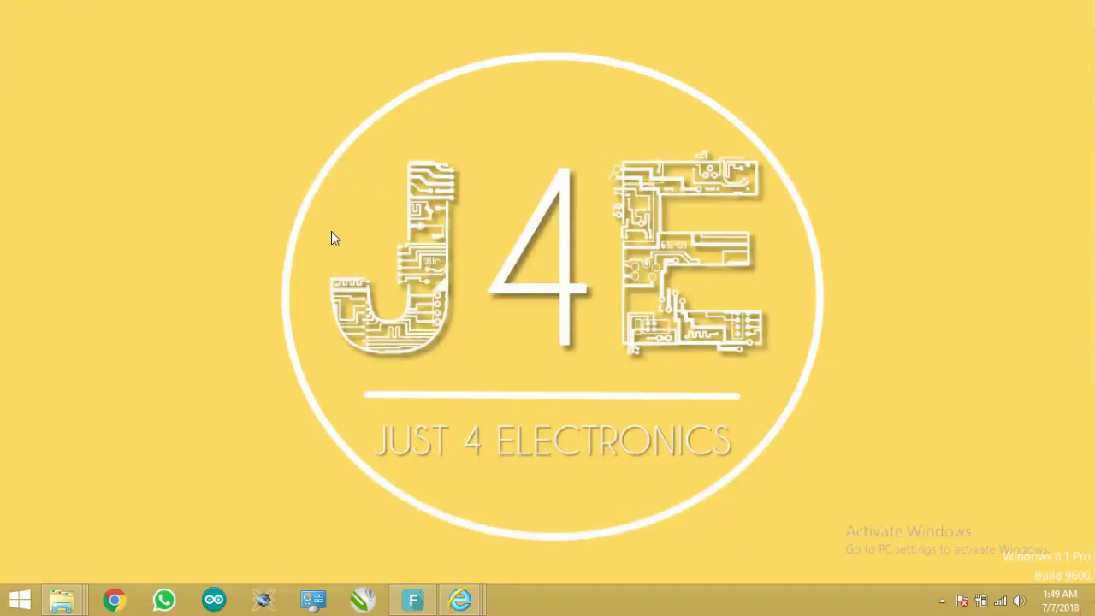